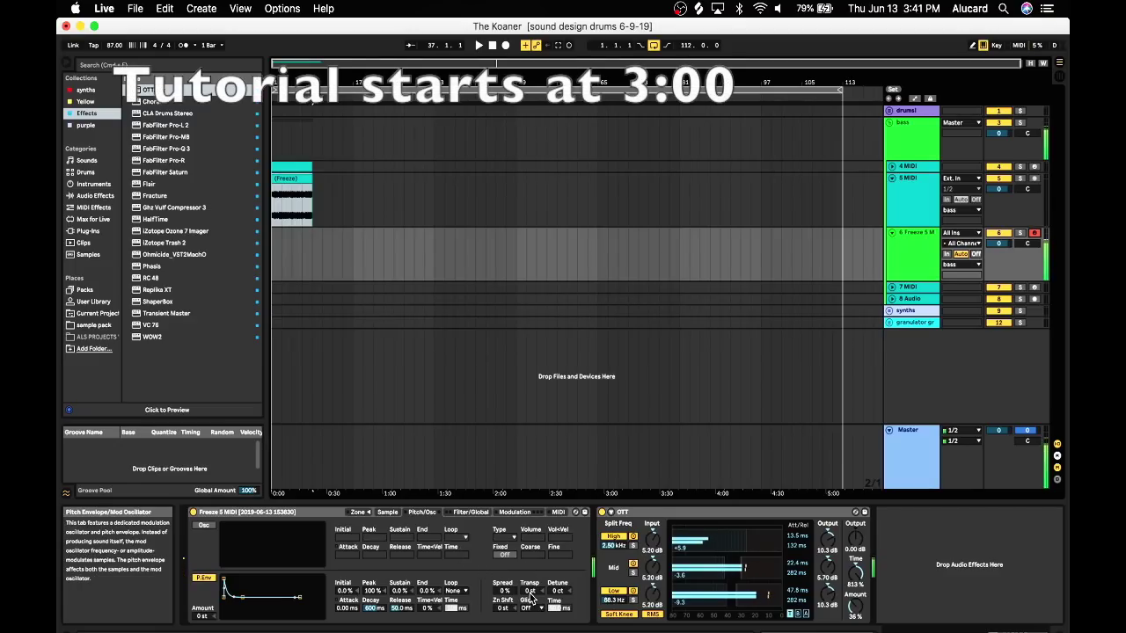
# Lower the global transpose of the Freeze 5 MIDI Sampler to about -9 st
pyautogui.moveTo(530, 597); pyautogui.dragTo(530, 581)
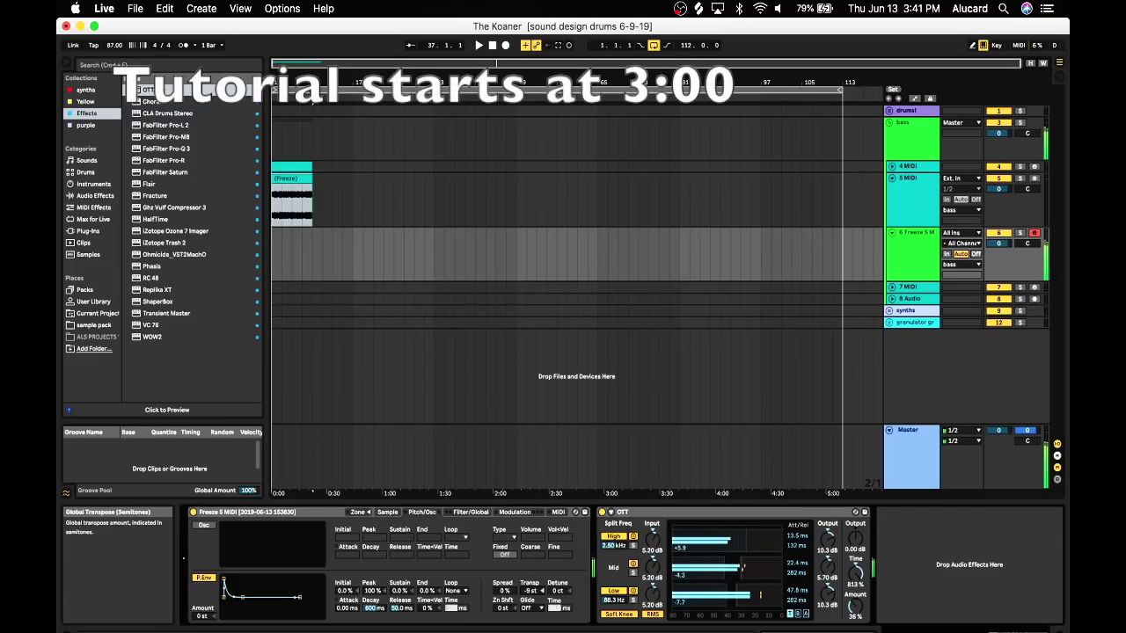
pyautogui.moveTo(531, 581); pyautogui.dragTo(530, 583)
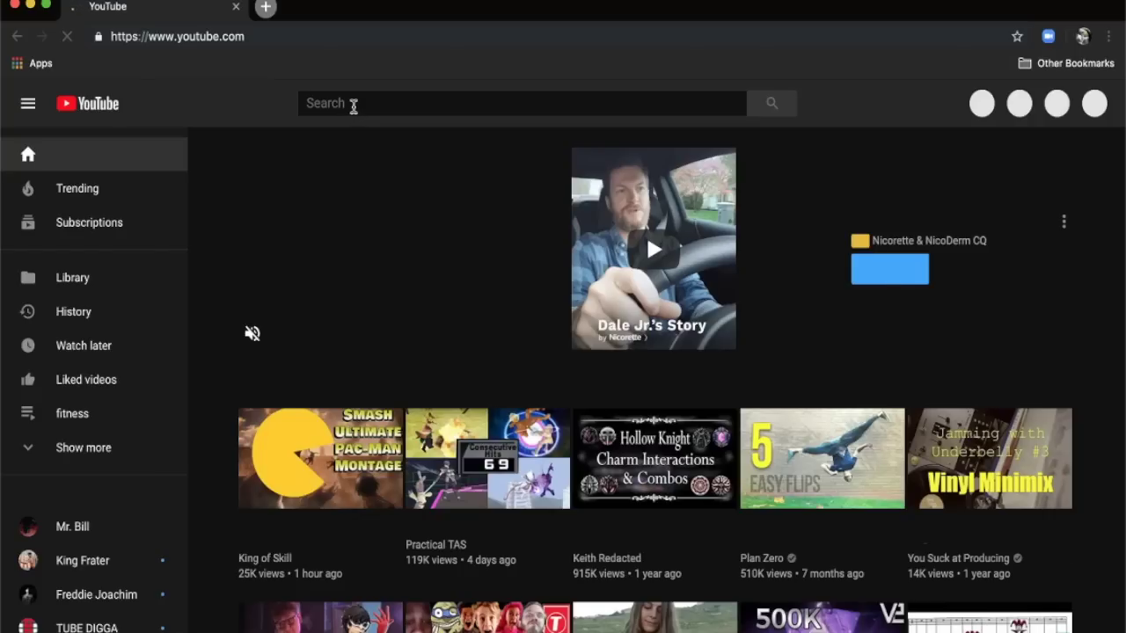
# Search YouTube for "koan sound tutorial"
pyautogui.click(353, 103)
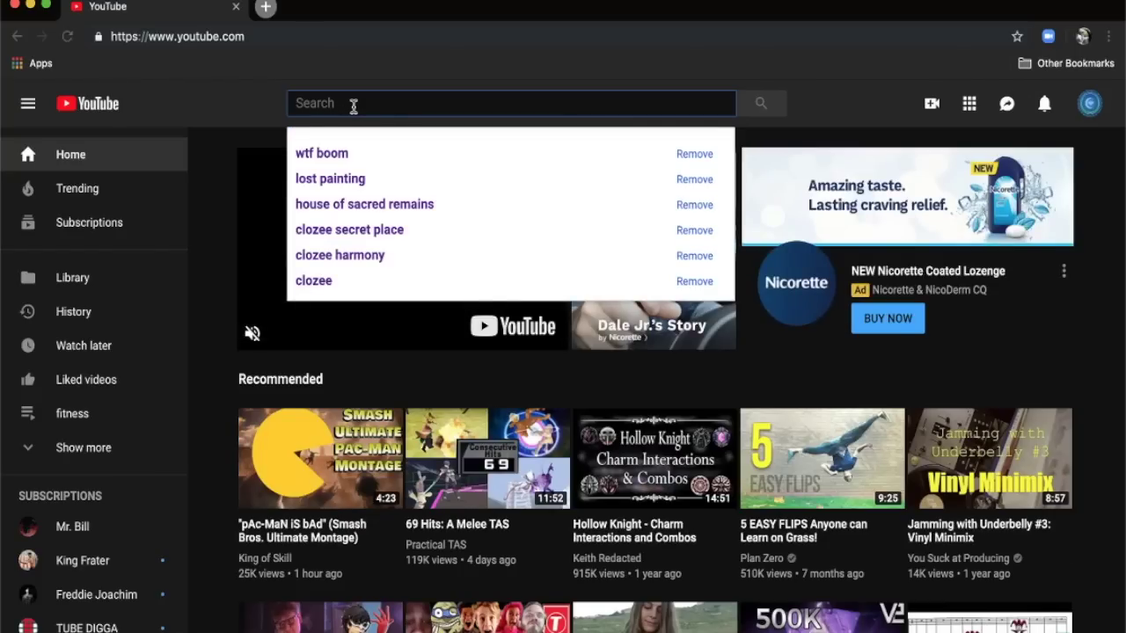
pyautogui.write('koan sound tutorial')
pyautogui.press('Return')
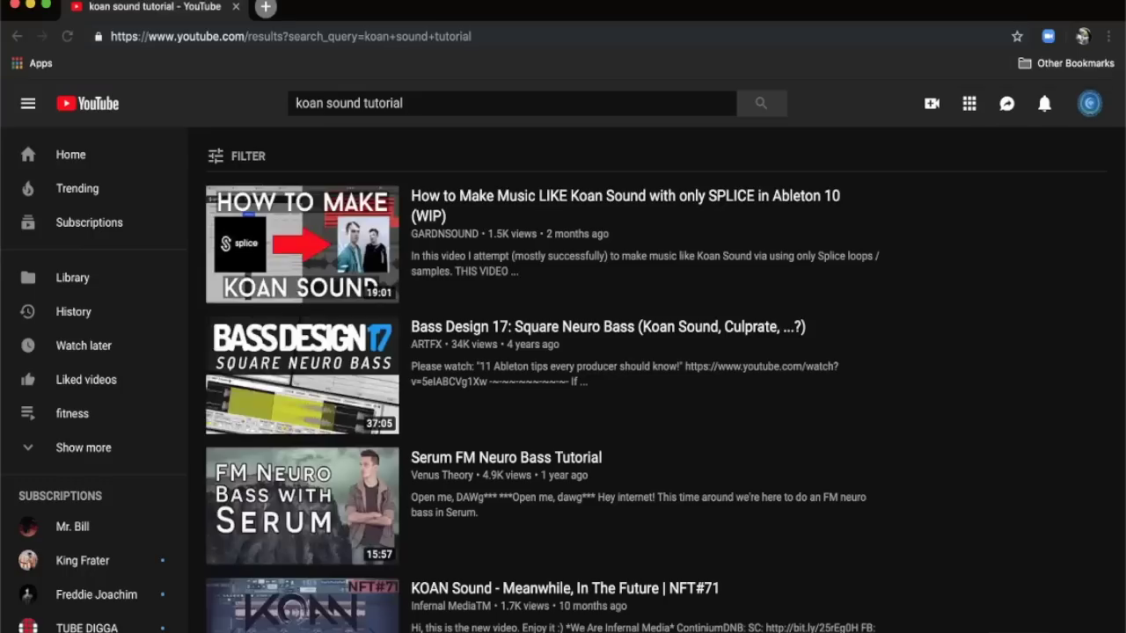
# Look through the YouTube results for tutorials on KOAN Sound style basses and sound design
pyautogui.moveTo(574, 193)
pyautogui.scroll(-3, 573, 194)
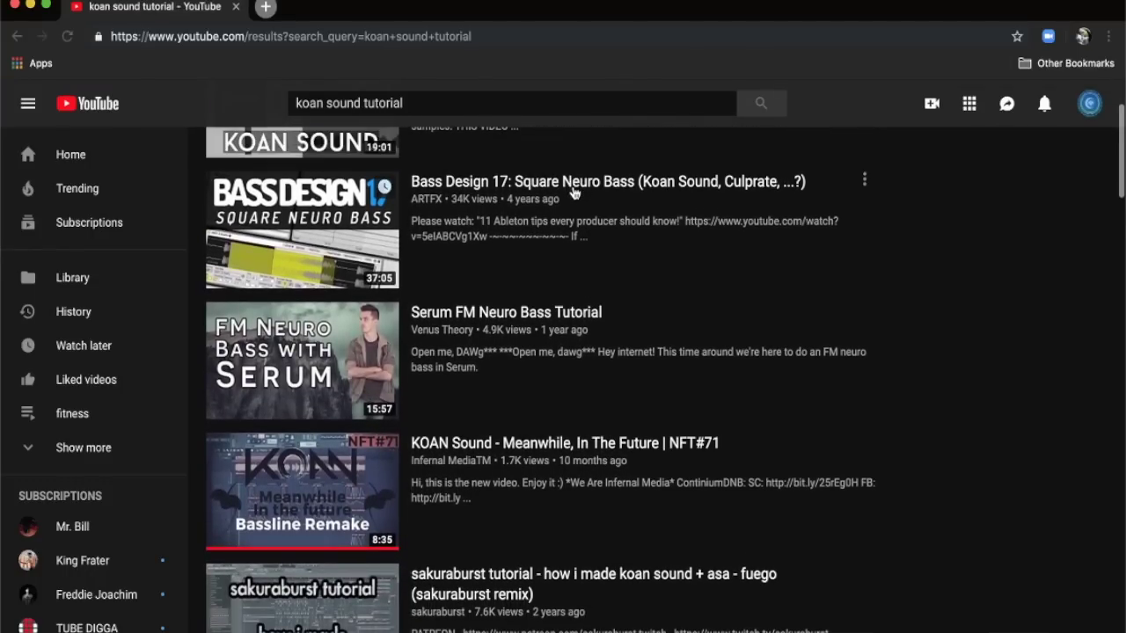
pyautogui.scroll(-5, 573, 194)
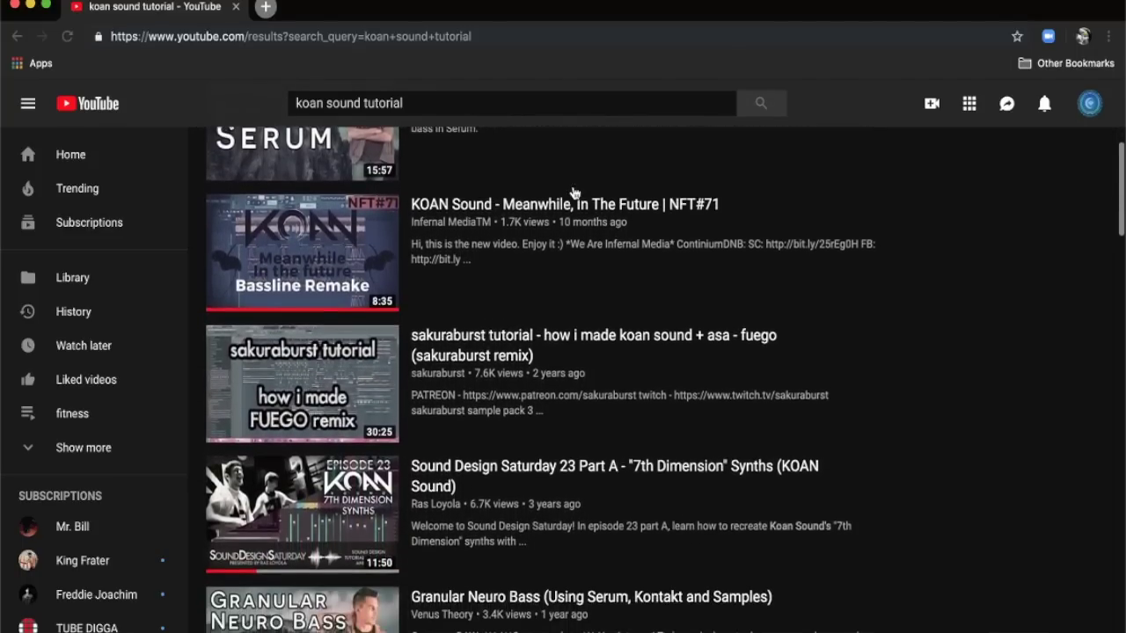
pyautogui.scroll(-5, 573, 194)
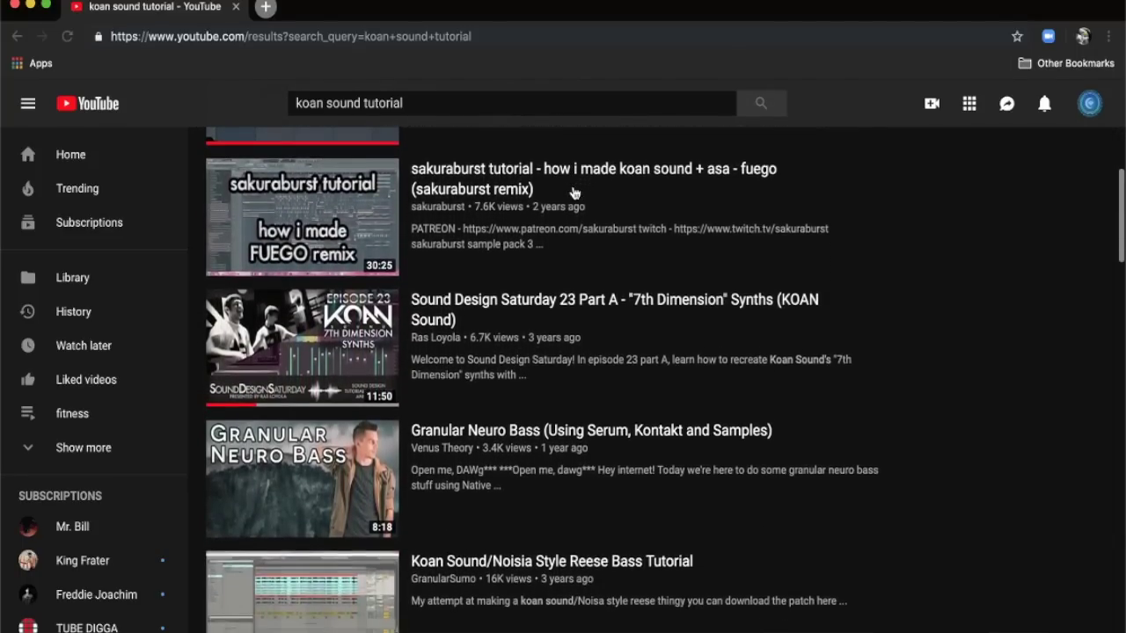
pyautogui.scroll(-4, 573, 194)
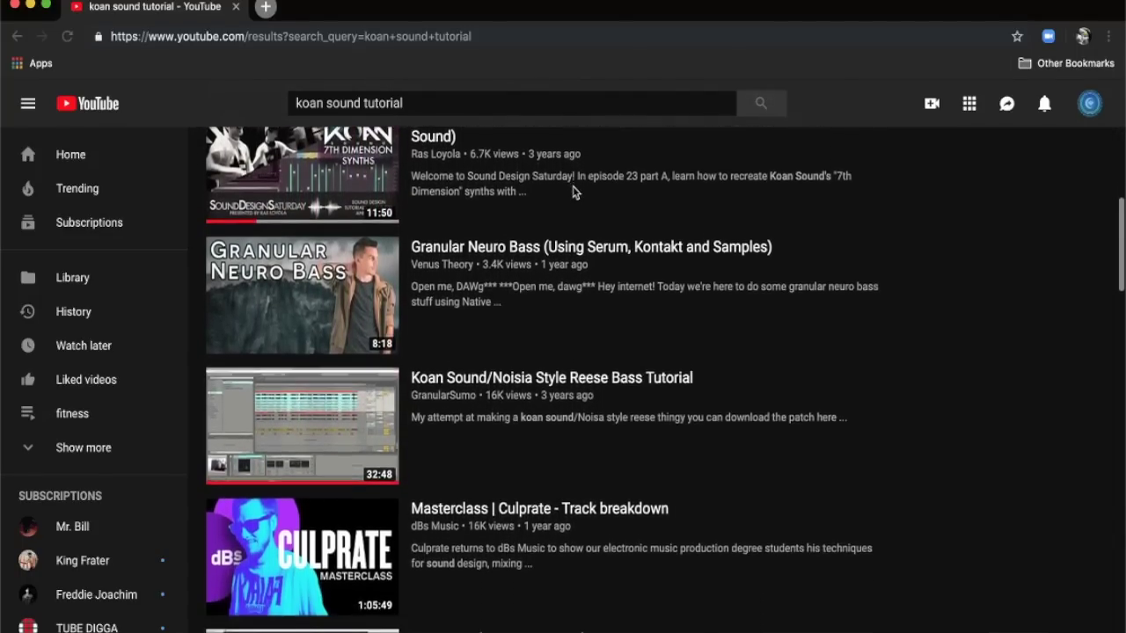
pyautogui.scroll(-4, 573, 193)
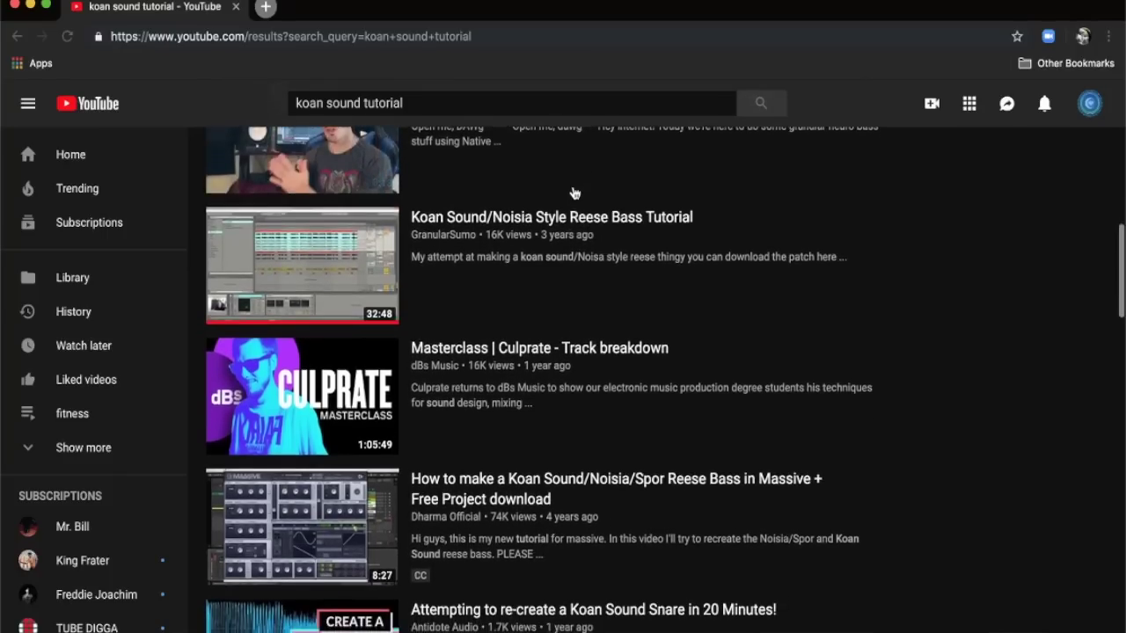
pyautogui.scroll(-1, 574, 193)
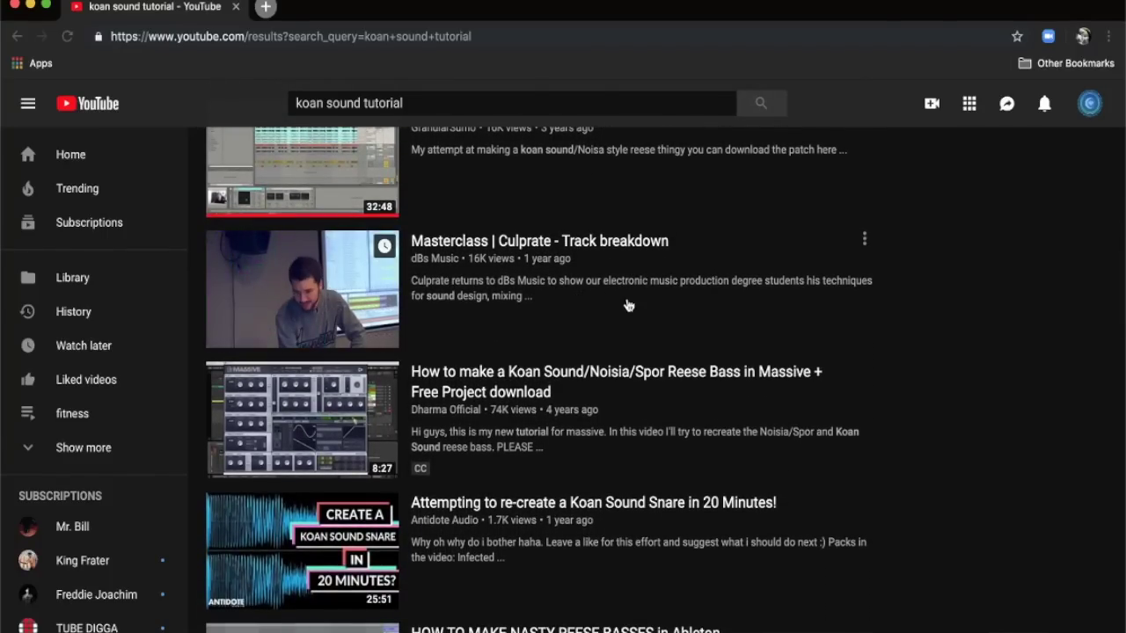
pyautogui.moveTo(625, 304); pyautogui.dragTo(417, 252)
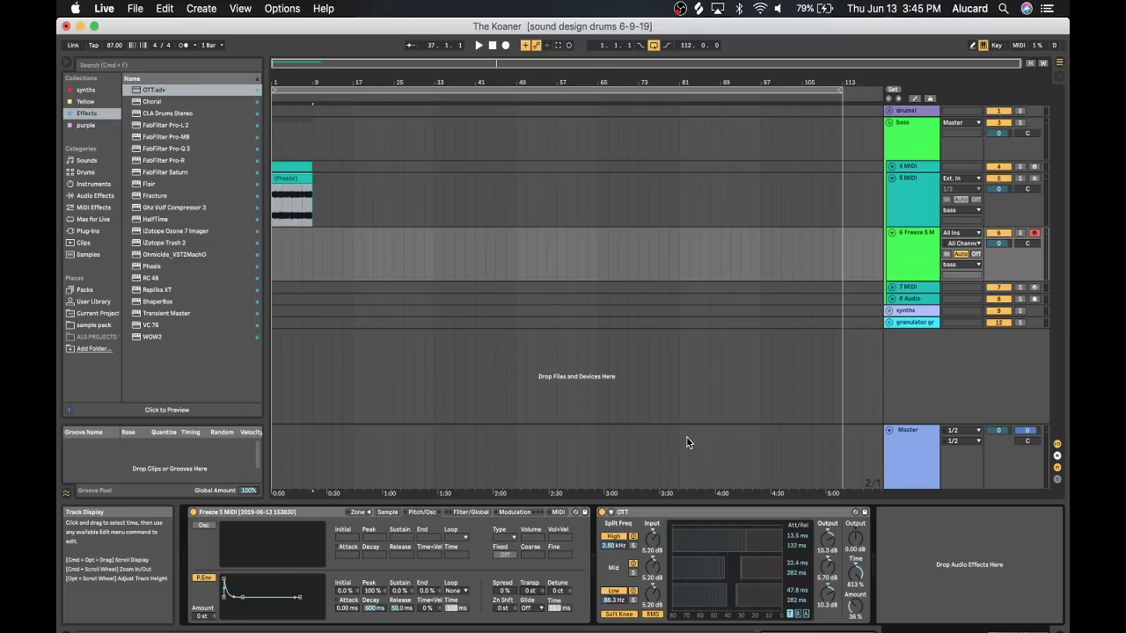
# Examine the device chains of tracks 4 MIDI, 5 MIDI and 6 Freeze, including the Sampler's sample and filter/global settings
pyautogui.click(915, 167)
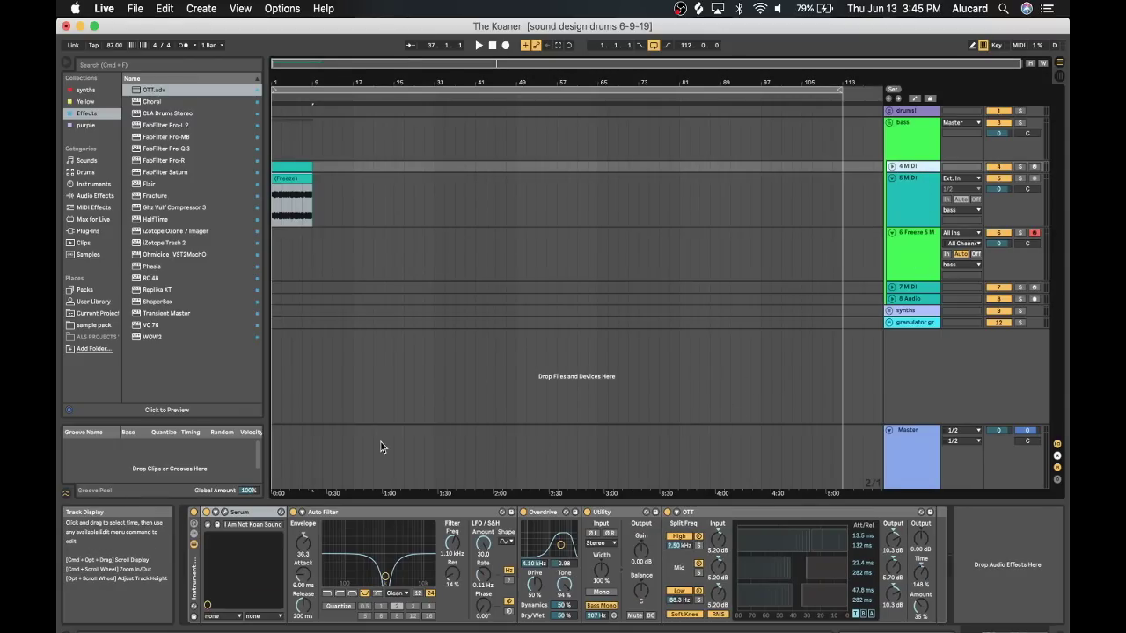
pyautogui.click(370, 514)
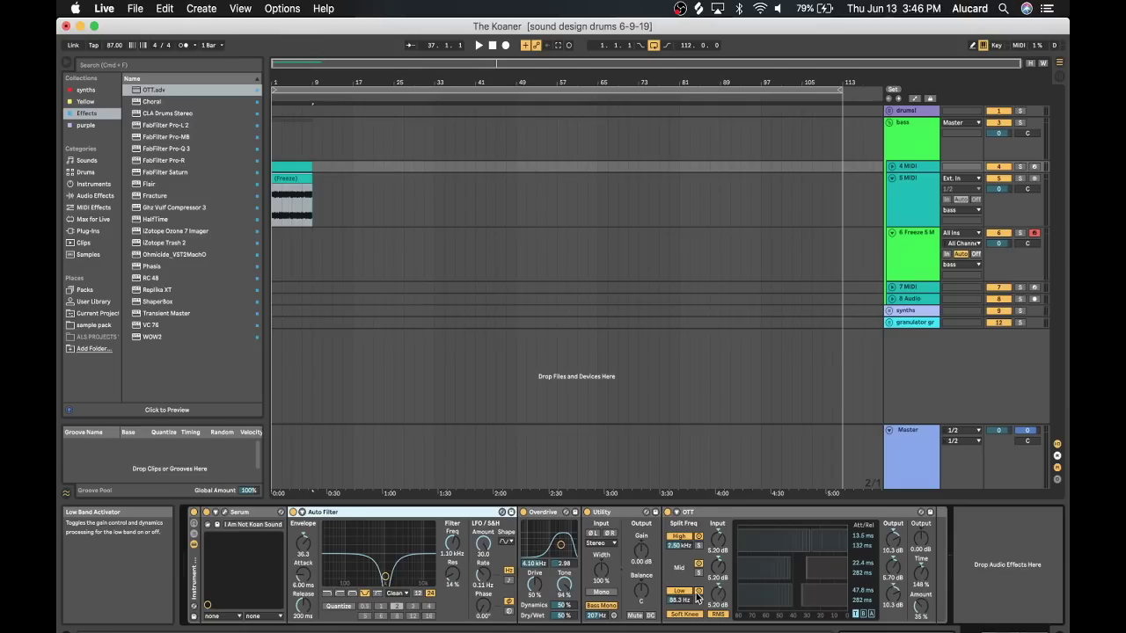
pyautogui.click(918, 210)
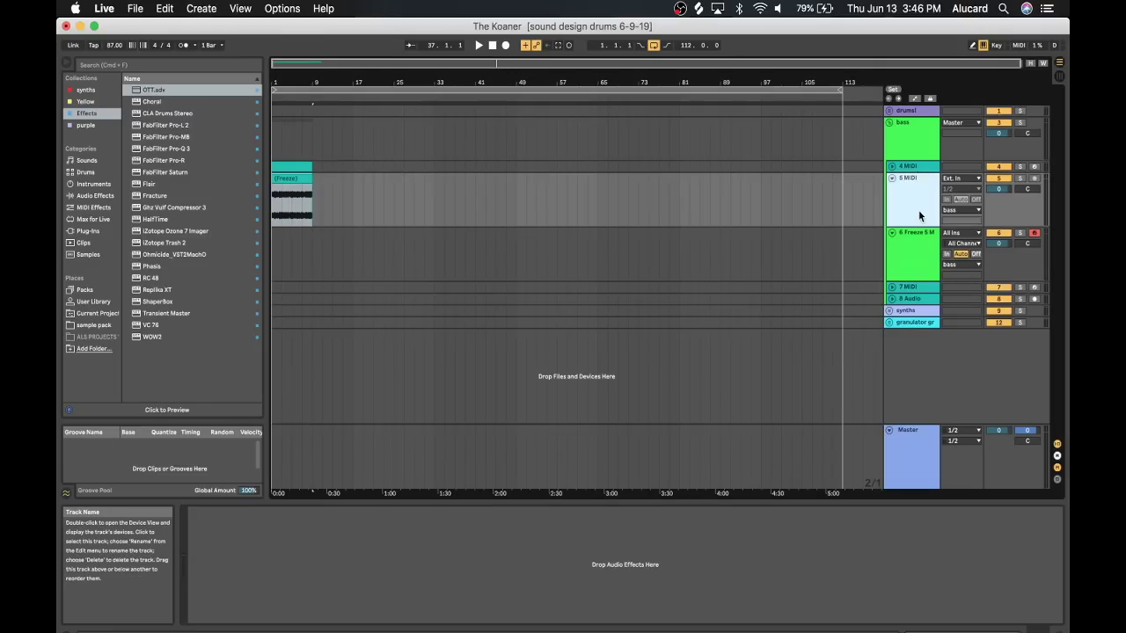
pyautogui.click(904, 249)
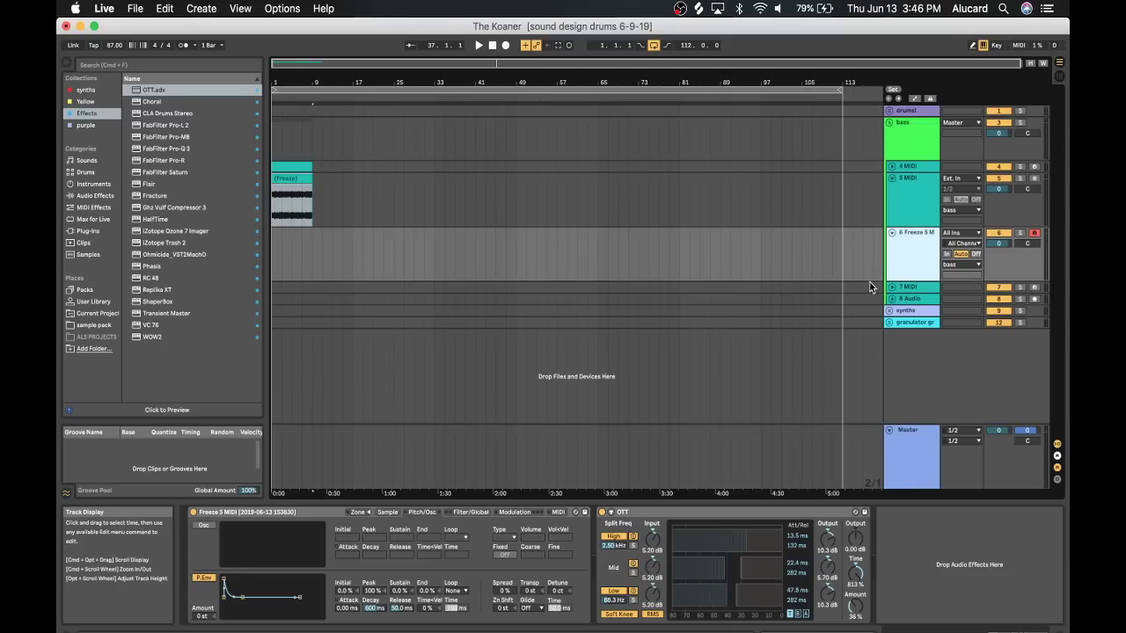
pyautogui.click(386, 513)
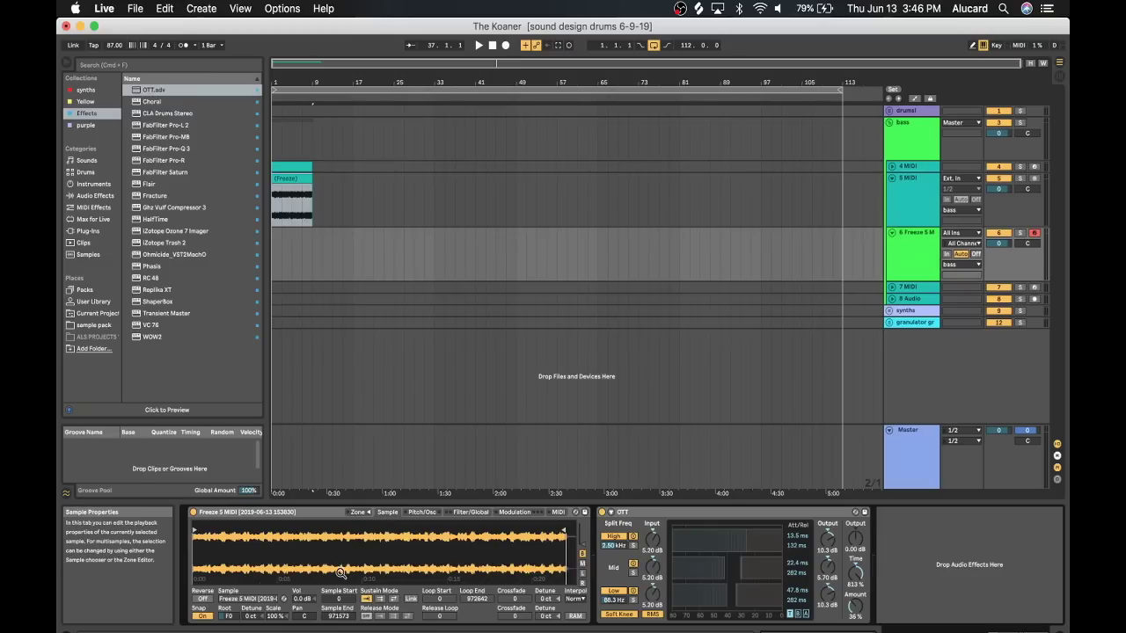
pyautogui.click(464, 513)
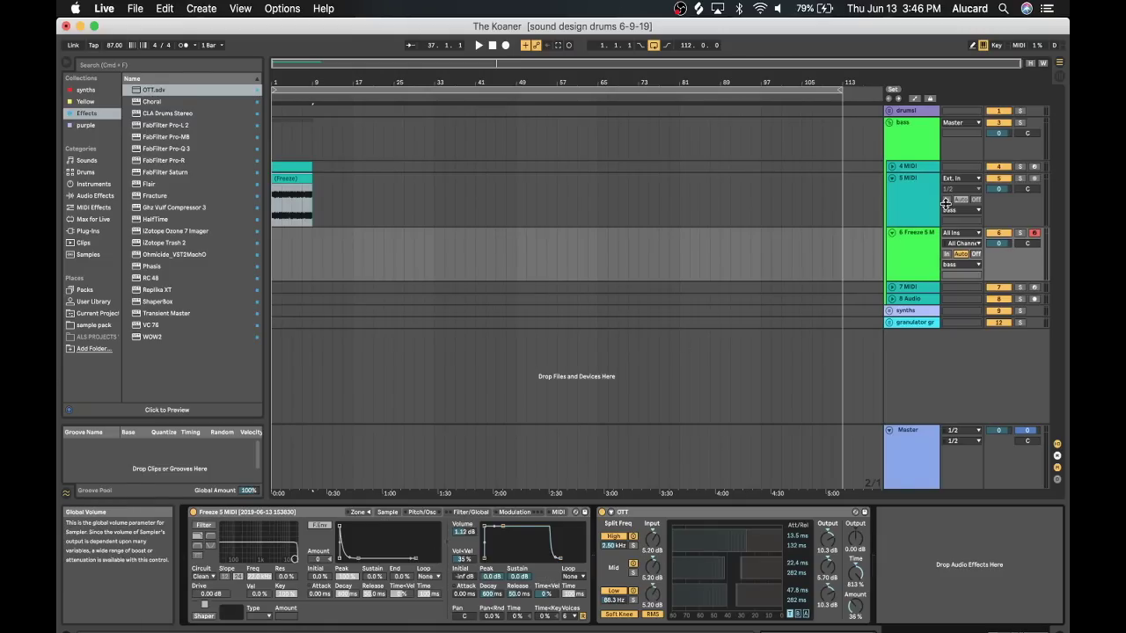
# Open Serum on the 4 MIDI track and switch off the active effects in its FX section
pyautogui.click(906, 166)
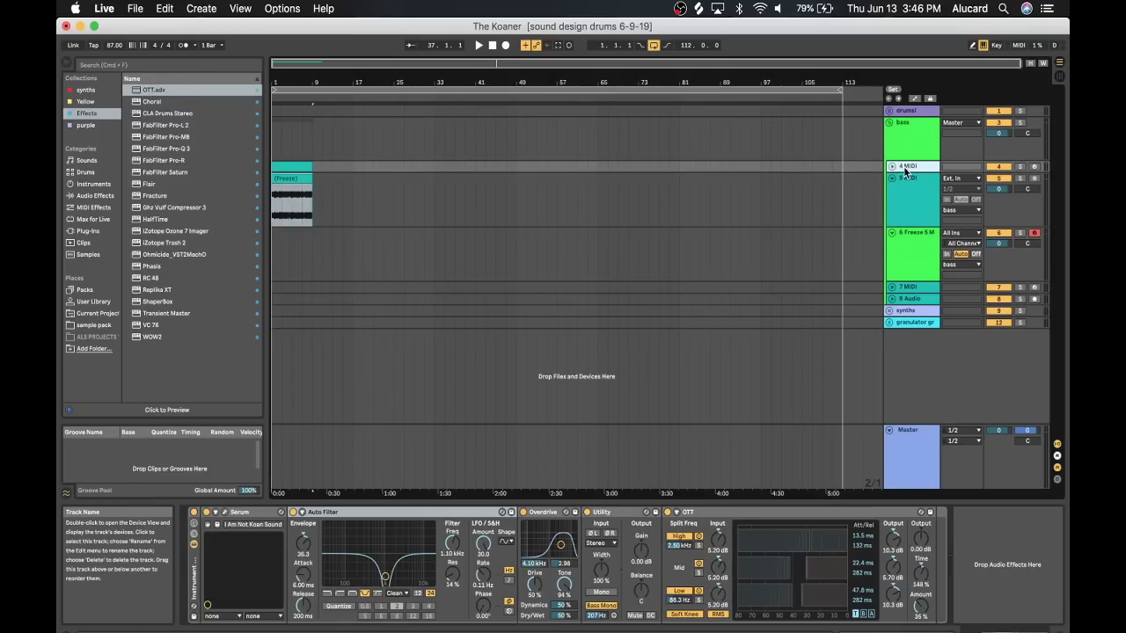
pyautogui.click(224, 513)
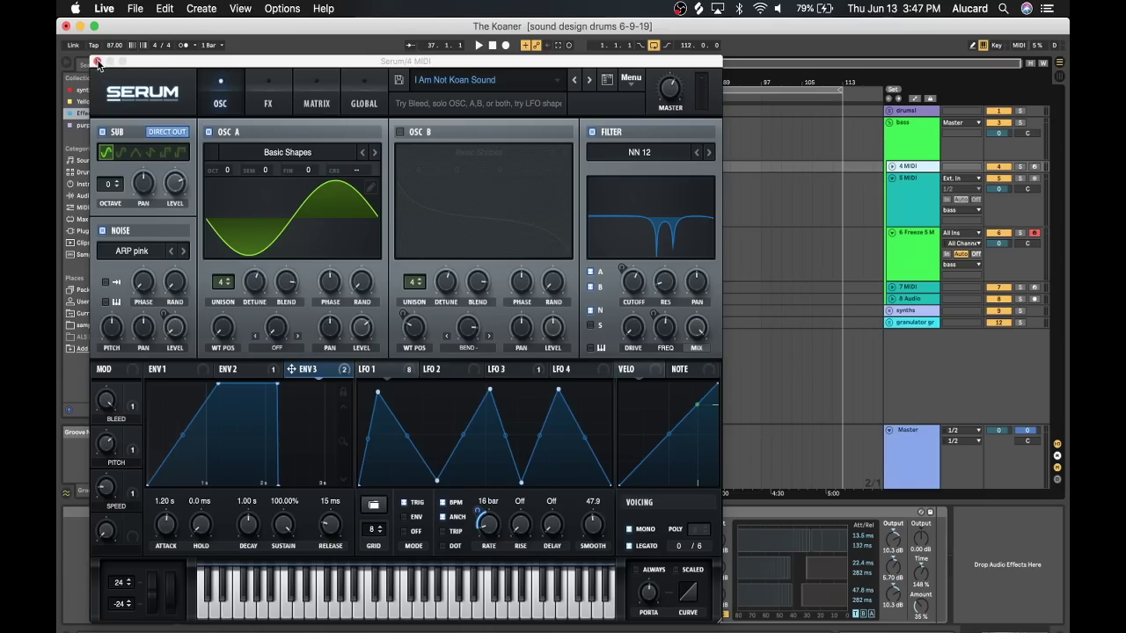
pyautogui.click(268, 97)
pyautogui.click(107, 134)
pyautogui.click(107, 180)
pyautogui.click(106, 203)
pyautogui.click(106, 272)
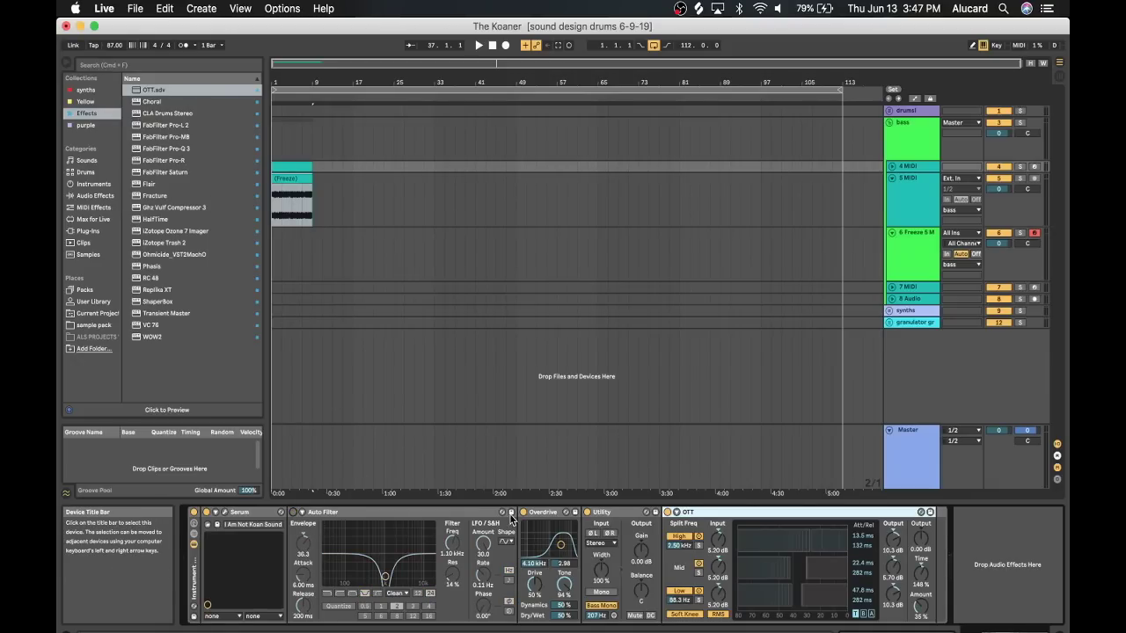
# Reopen Serum on the 4 MIDI track and audition oscillator A's four-voice sine sound with an upward pitch bend
pyautogui.click(225, 514)
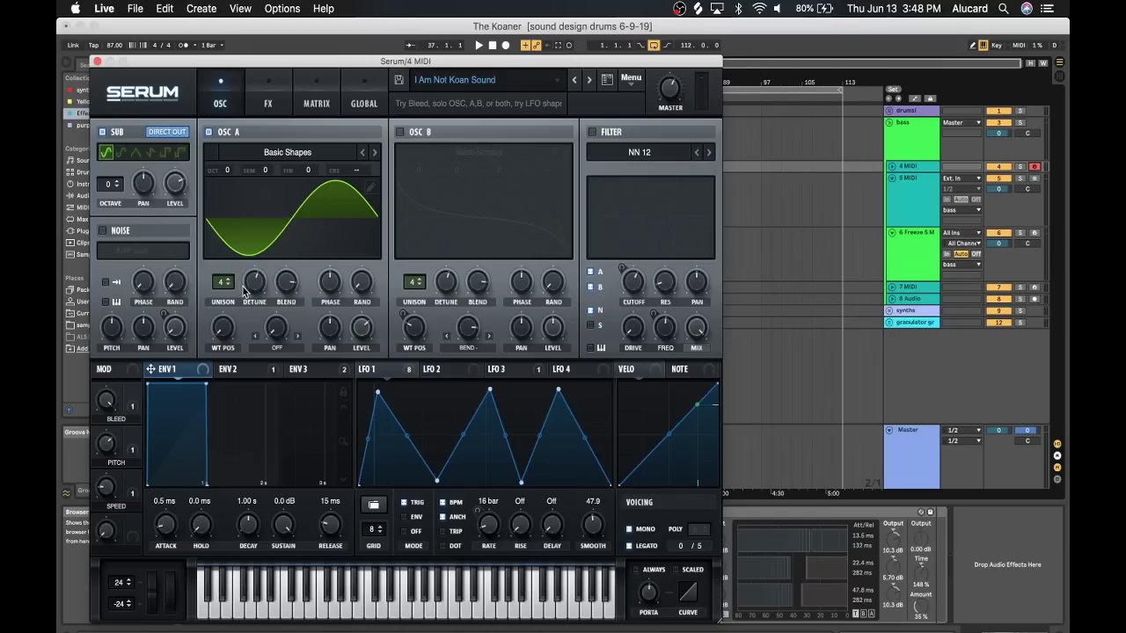
pyautogui.moveTo(250, 289); pyautogui.dragTo(251, 292)
pyautogui.moveTo(366, 285)
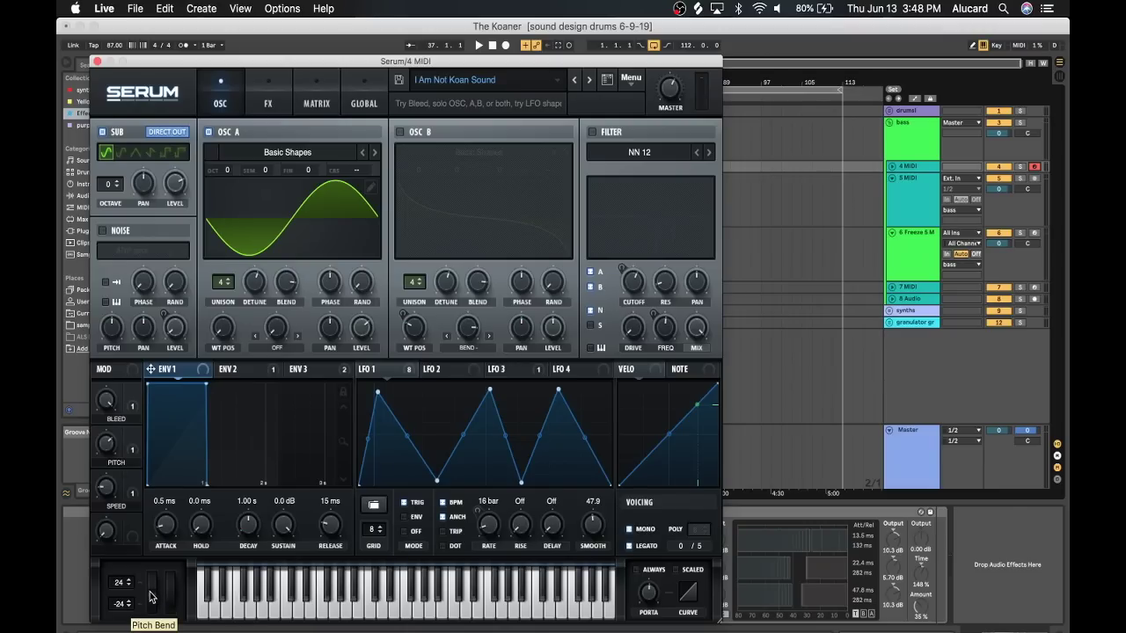
pyautogui.moveTo(151, 597); pyautogui.dragTo(153, 519)
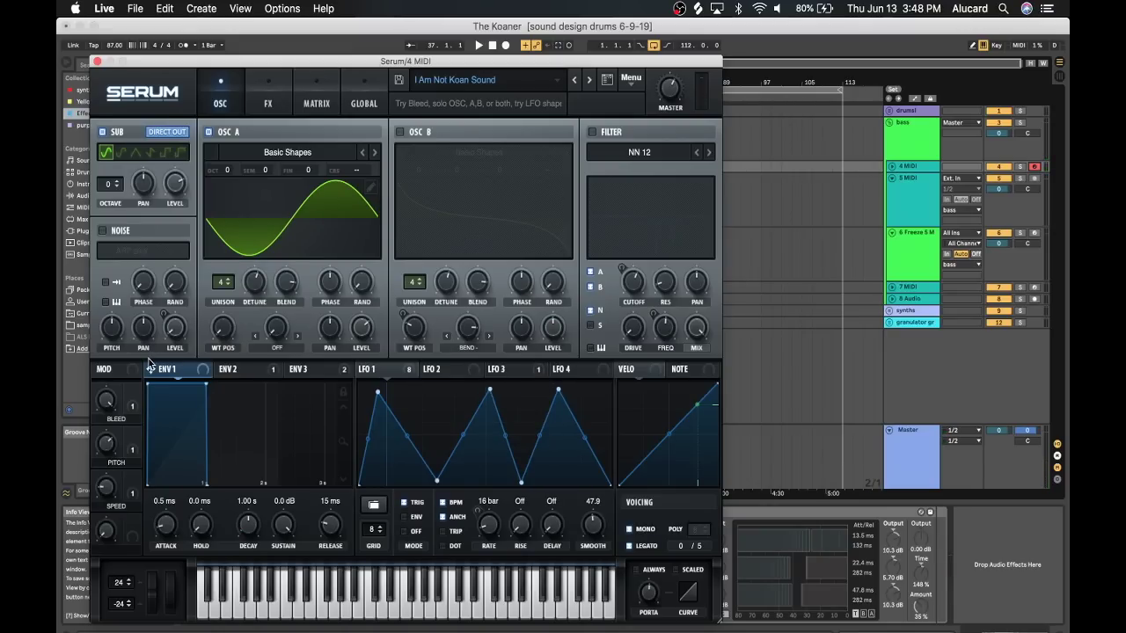
# Try a saw shape through oscillator A's wavetable position, audition it with upward pitch bends, and reset the position to the sine
pyautogui.moveTo(230, 337); pyautogui.dragTo(223, 299)
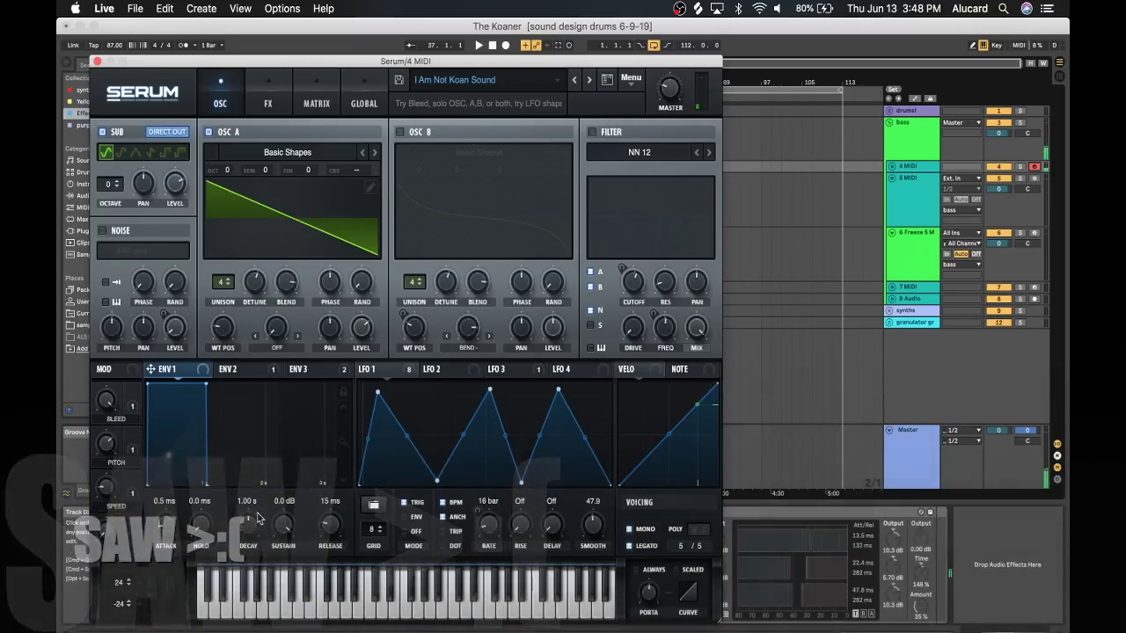
pyautogui.moveTo(161, 595); pyautogui.dragTo(160, 496)
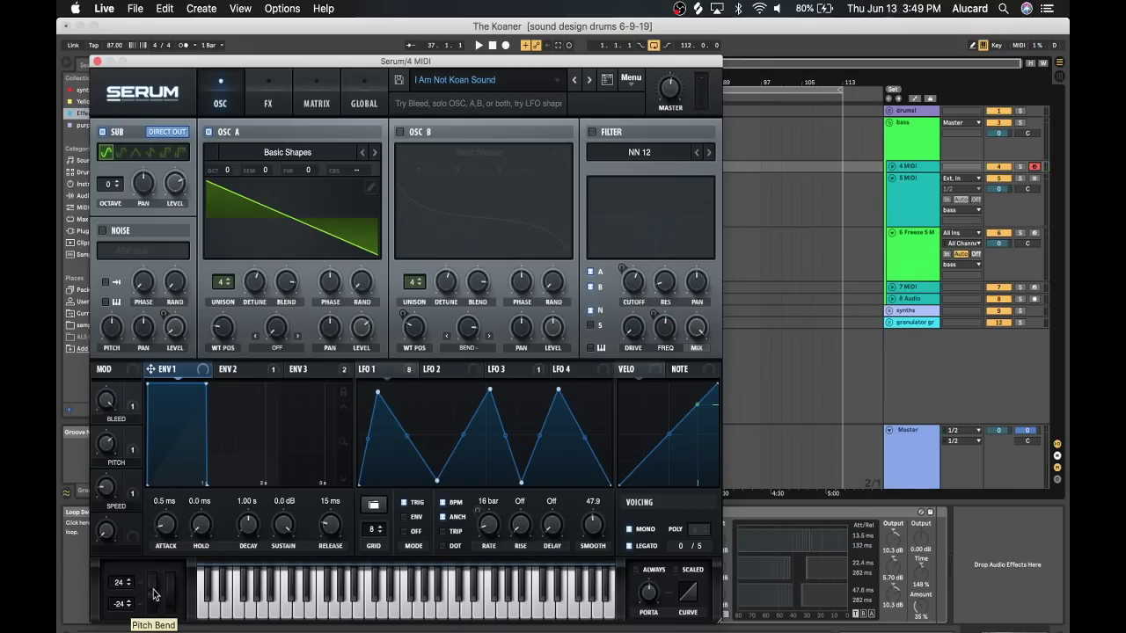
pyautogui.moveTo(668, 92)
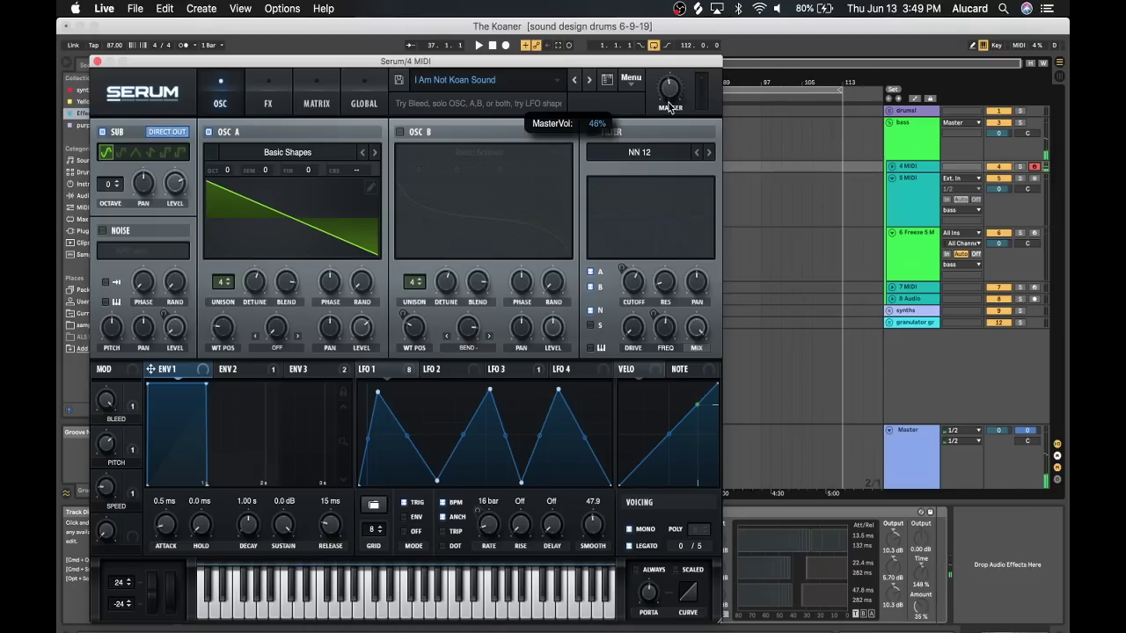
pyautogui.moveTo(162, 584); pyautogui.dragTo(153, 491)
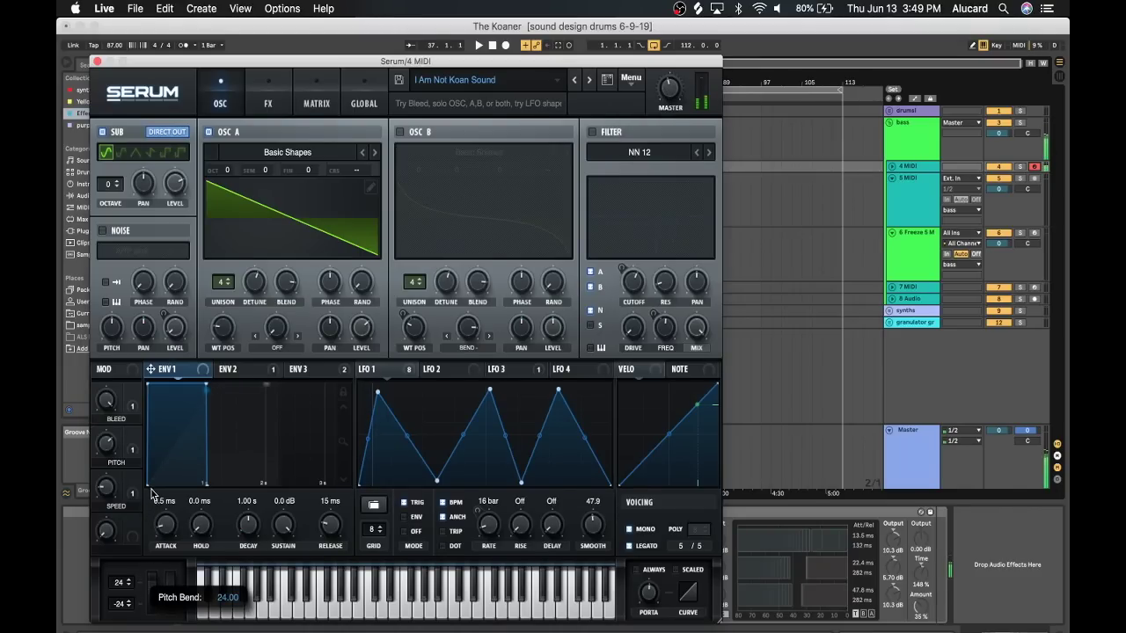
pyautogui.doubleClick(223, 343)
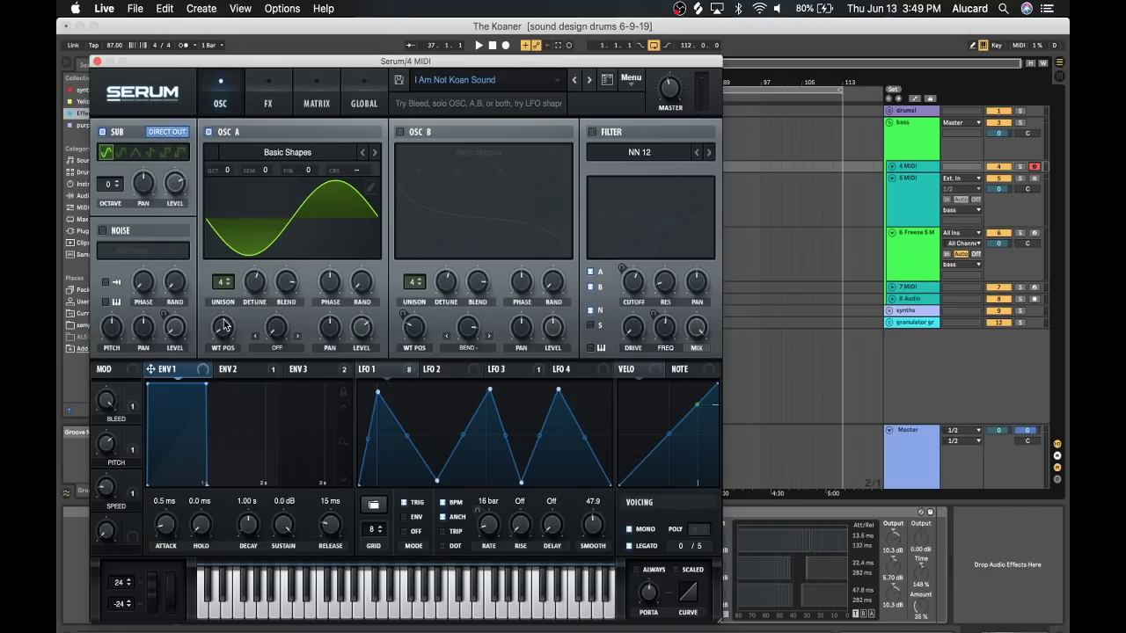
# Turn on the noise oscillator with ARP pink and check that LFO 1's modulation destinations include the noise level
pyautogui.click(120, 231)
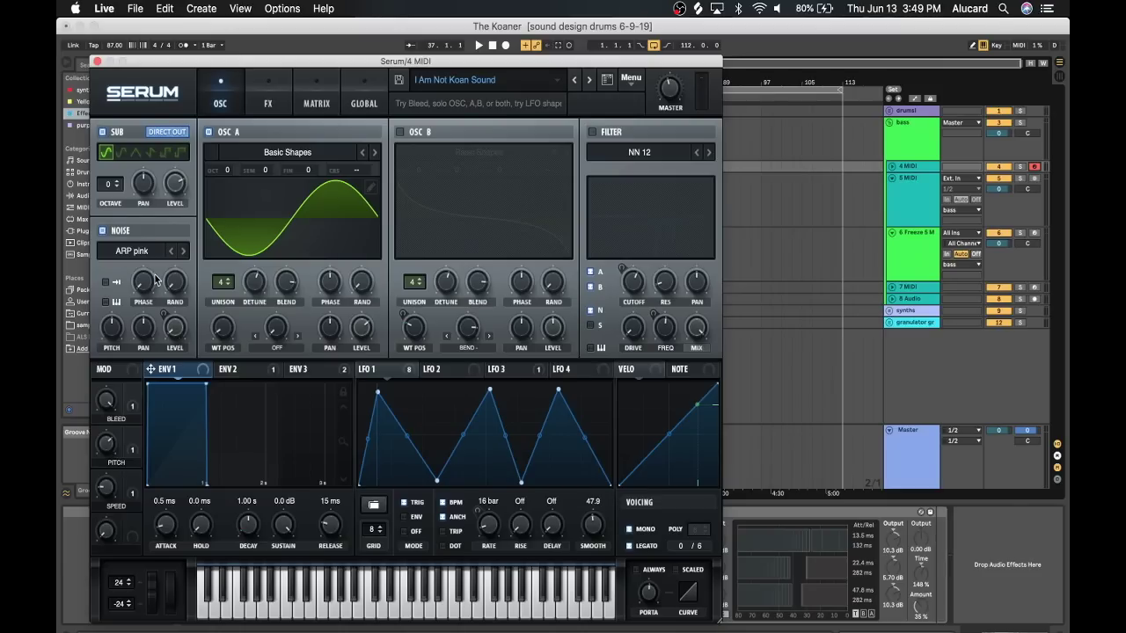
pyautogui.moveTo(173, 329)
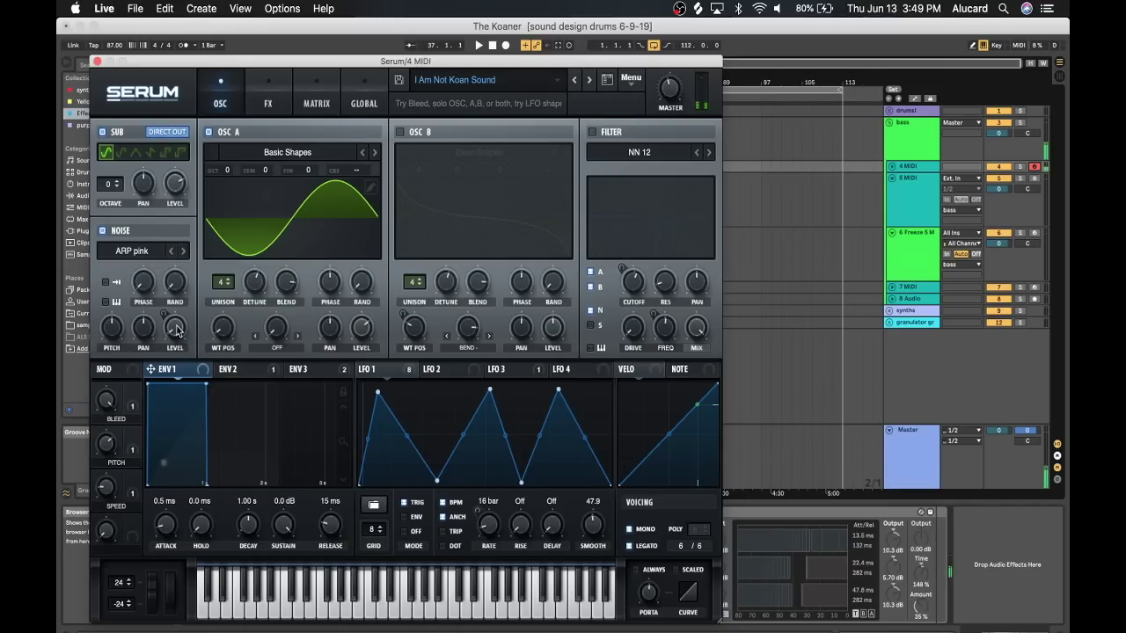
pyautogui.rightClick(366, 371)
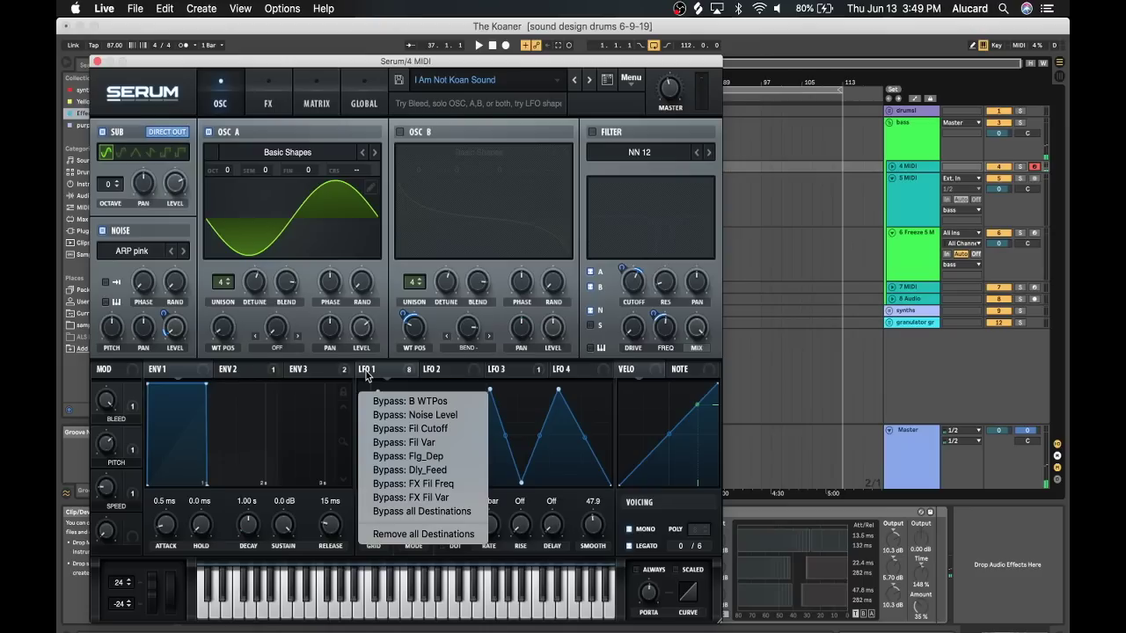
pyautogui.click(177, 327)
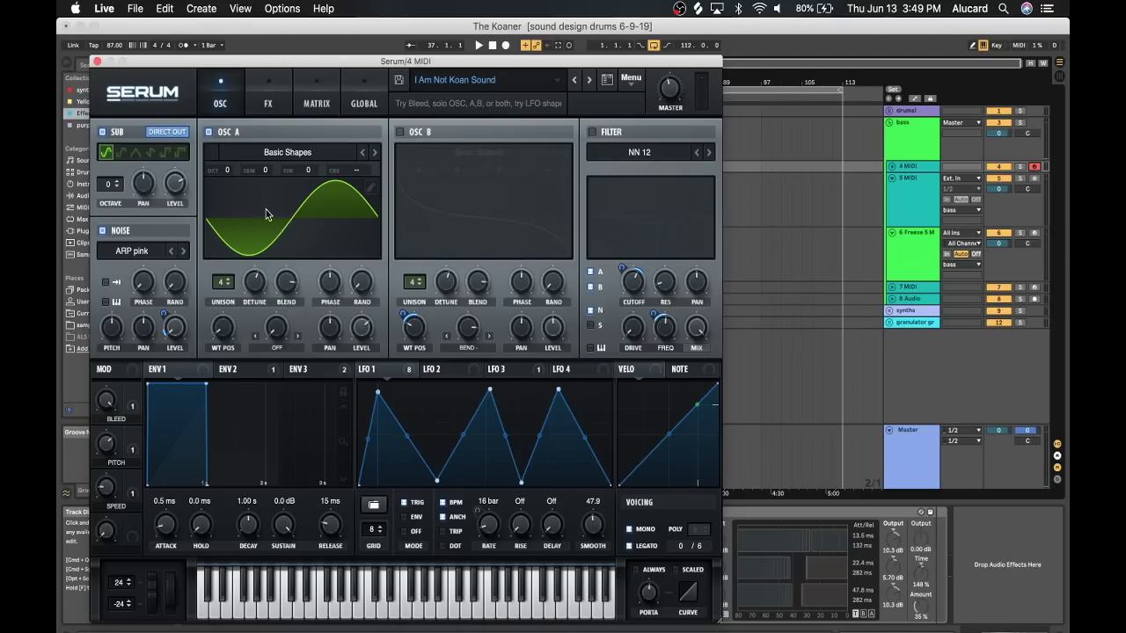
# Turn on oscillator B with Basic Shapes and assign LFO 1 to its wavetable position
pyautogui.click(400, 132)
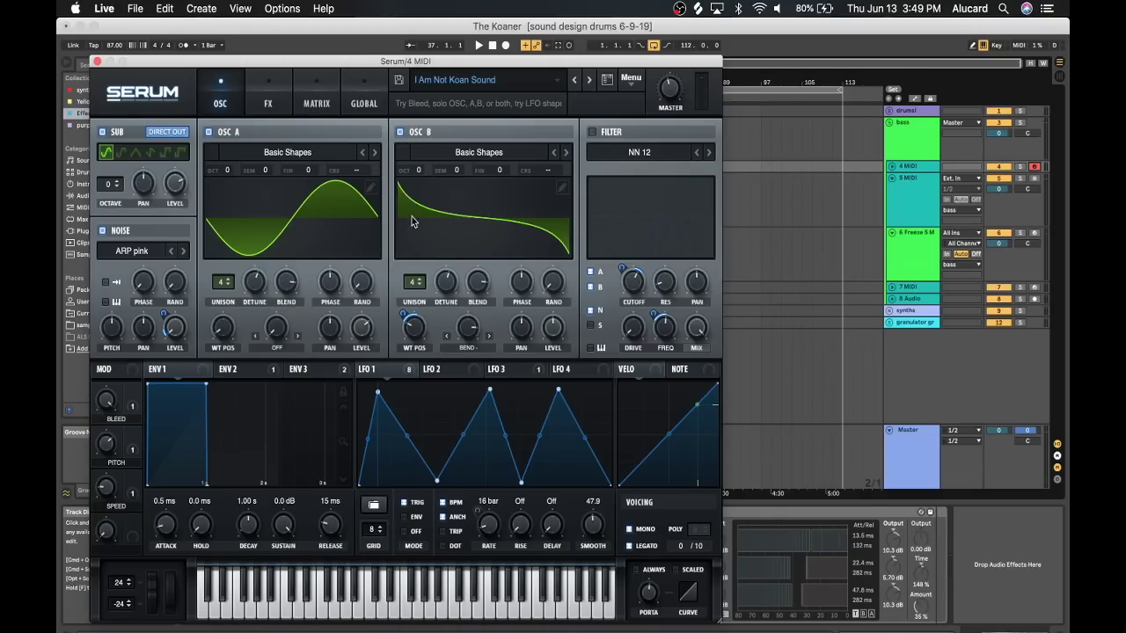
pyautogui.moveTo(363, 369); pyautogui.dragTo(415, 338)
# Switch off oscillators A and B, keeping the sub and noise oscillators on
pyautogui.click(209, 132)
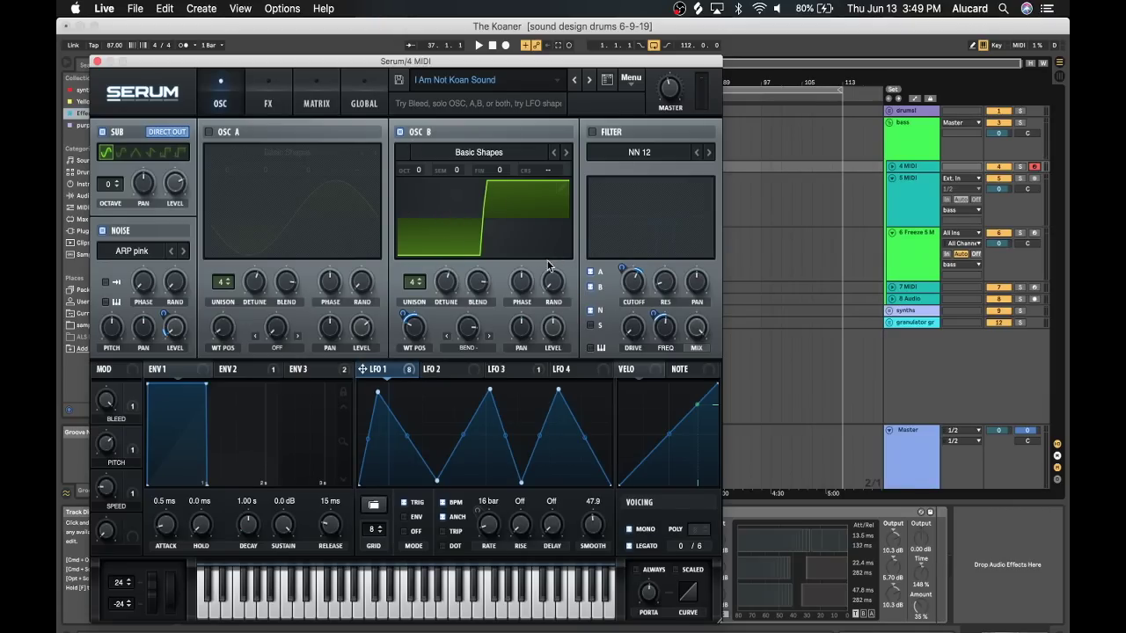
pyautogui.click(402, 133)
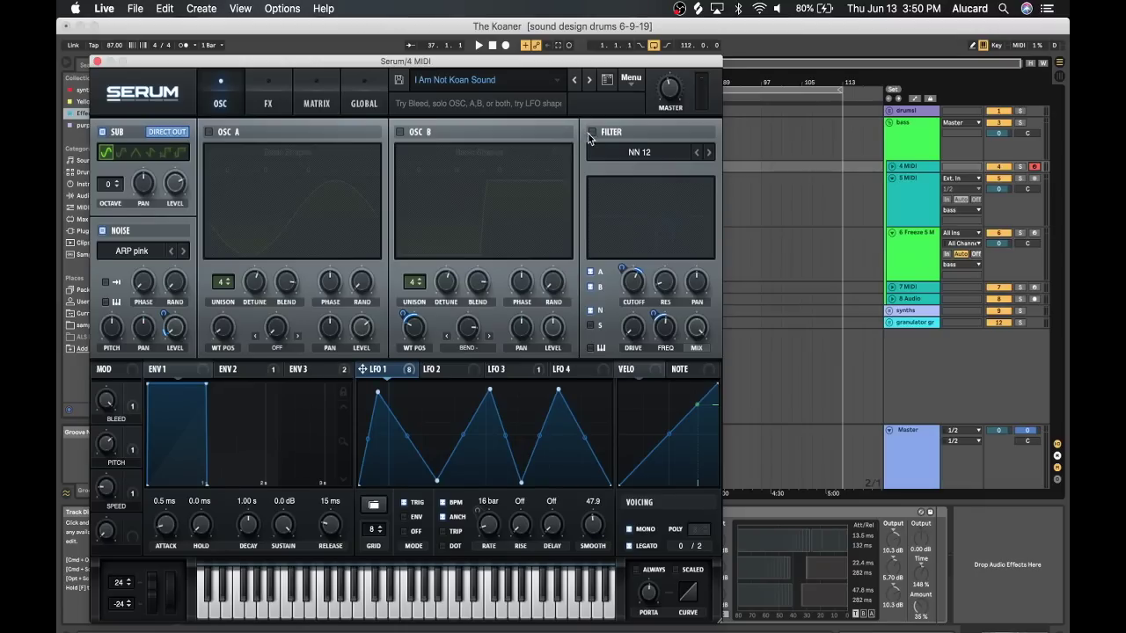
# Turn on the NN 12 filter, oscillator A and the Tube distortion, with the distortion's pre-filter at low-pass
pyautogui.click(593, 133)
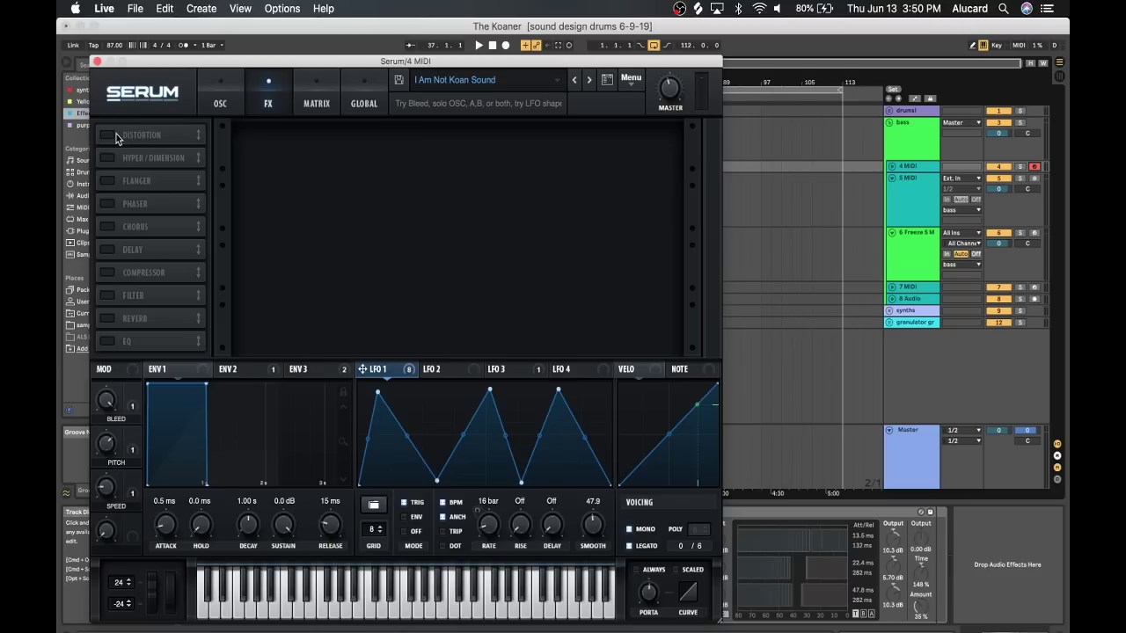
pyautogui.click(109, 135)
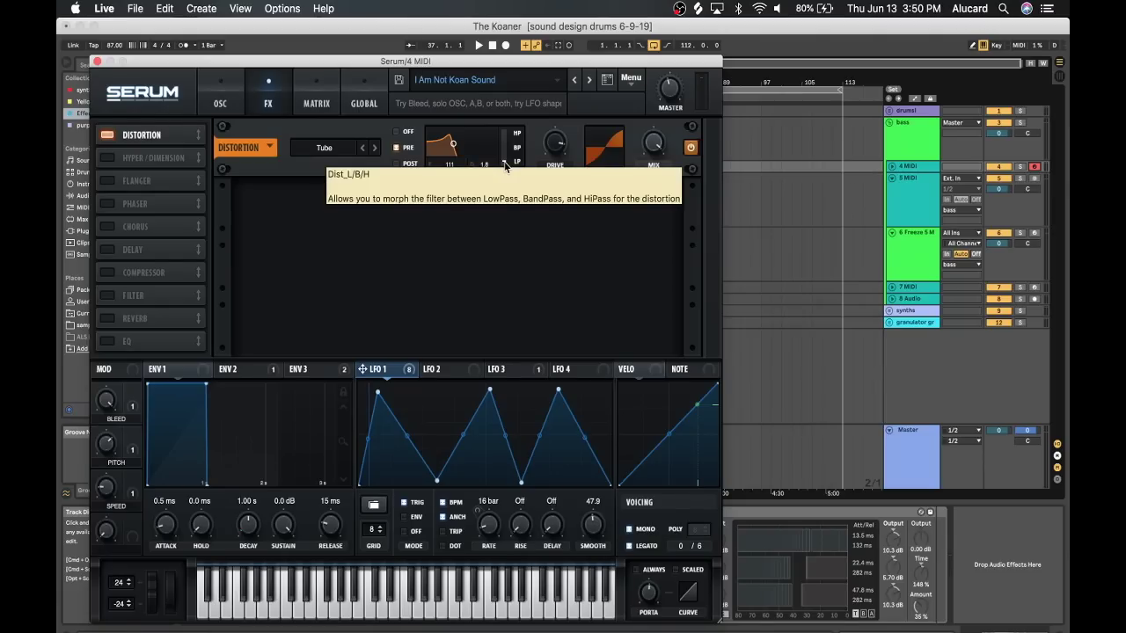
pyautogui.moveTo(506, 167)
pyautogui.mouseDown()
pyautogui.moveTo(506, 6)
pyautogui.moveTo(515, 160)
pyautogui.mouseUp()
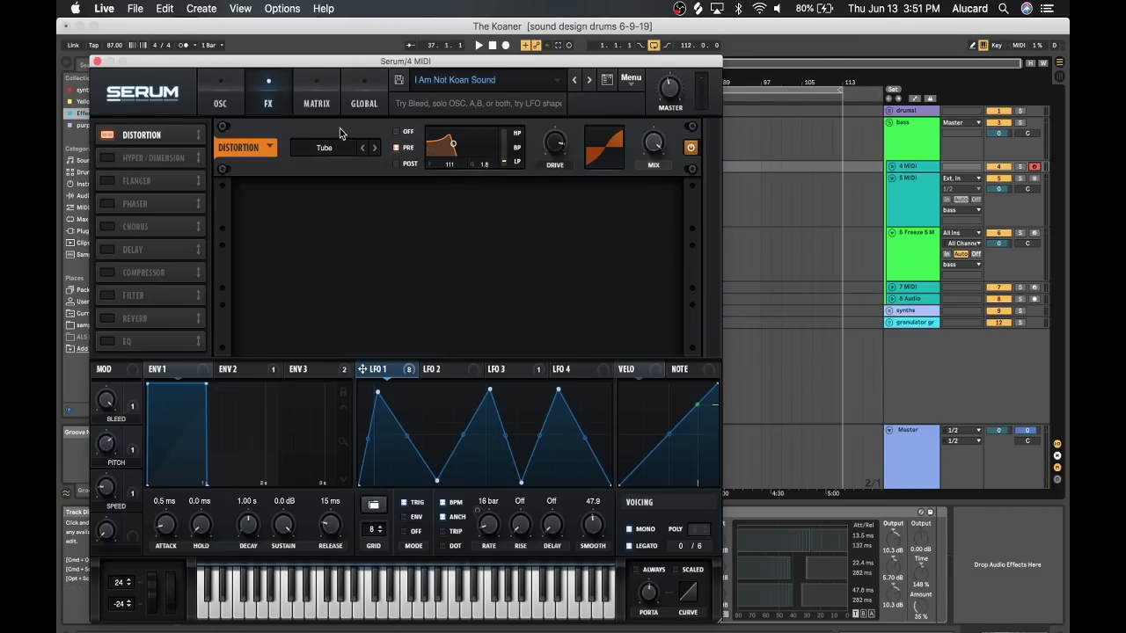
# Toggle the compressor on and off, and turn on the Hyper/Dimension effect
pyautogui.click(111, 272)
pyautogui.click(110, 273)
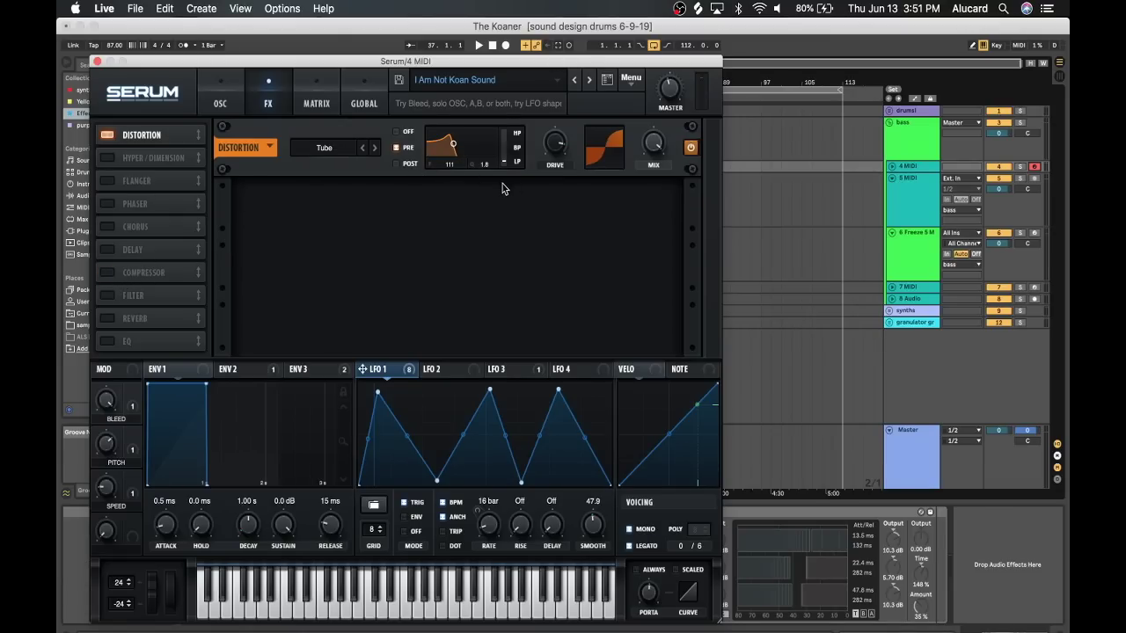
pyautogui.click(109, 157)
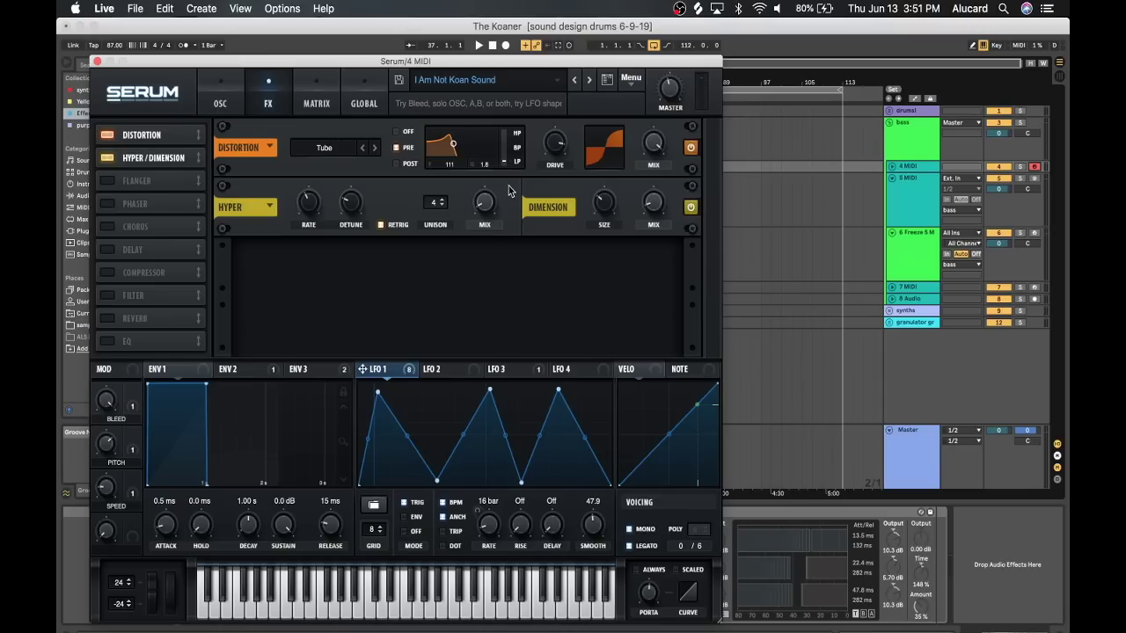
pyautogui.moveTo(488, 207)
pyautogui.moveTo(657, 209)
# Turn on the flanger, check LFO 1's modulation of its depth, and set its mix to 58%
pyautogui.click(109, 180)
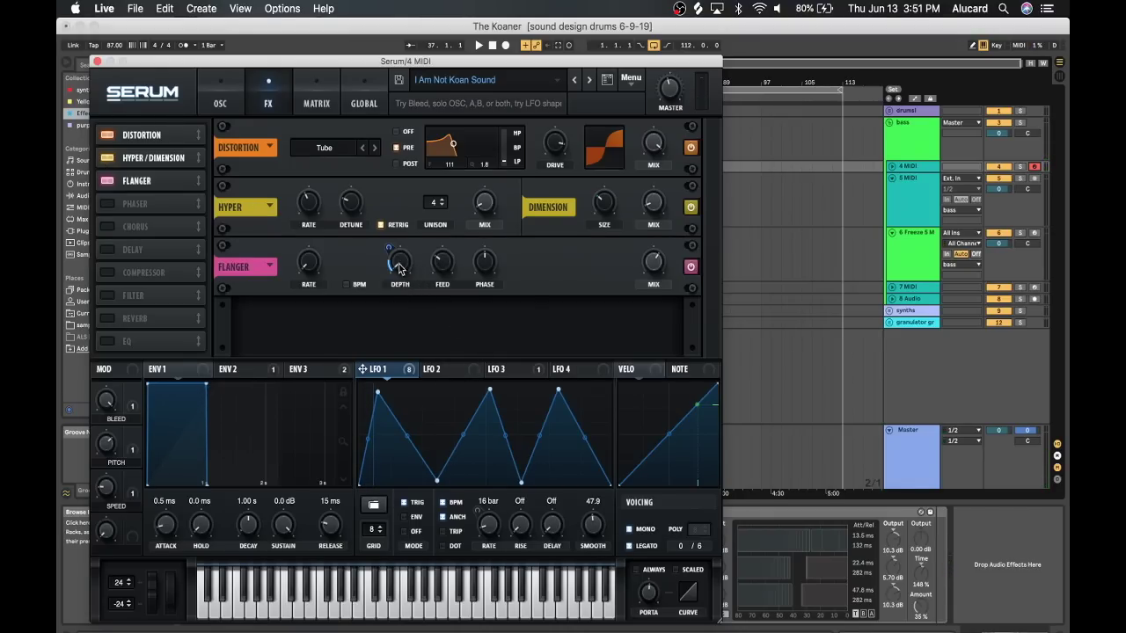
pyautogui.moveTo(387, 376)
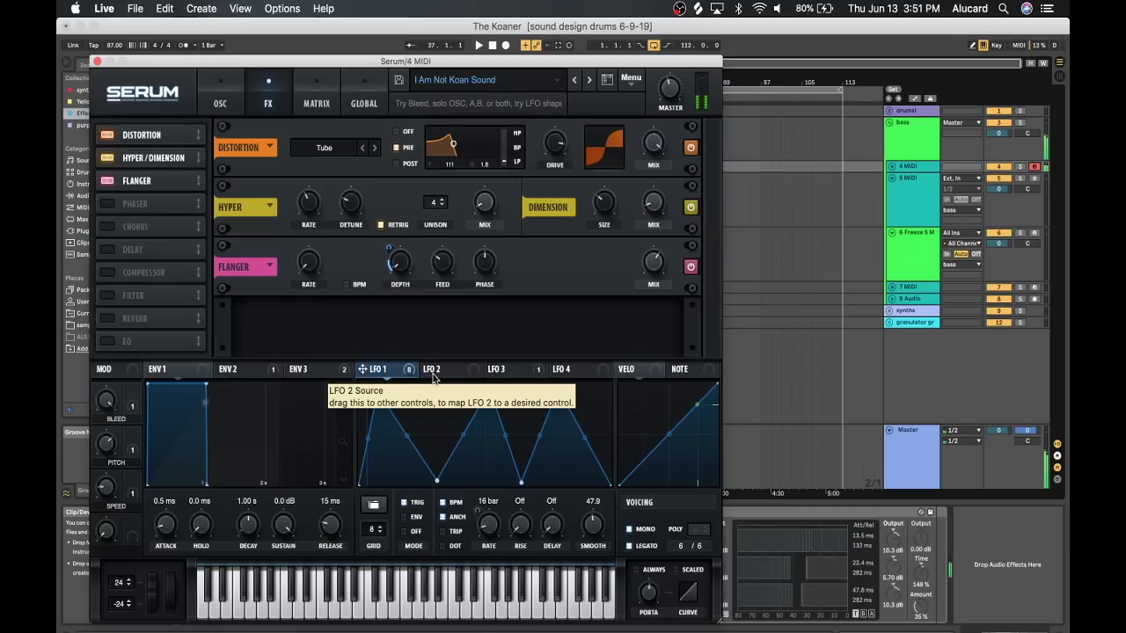
pyautogui.click(505, 371)
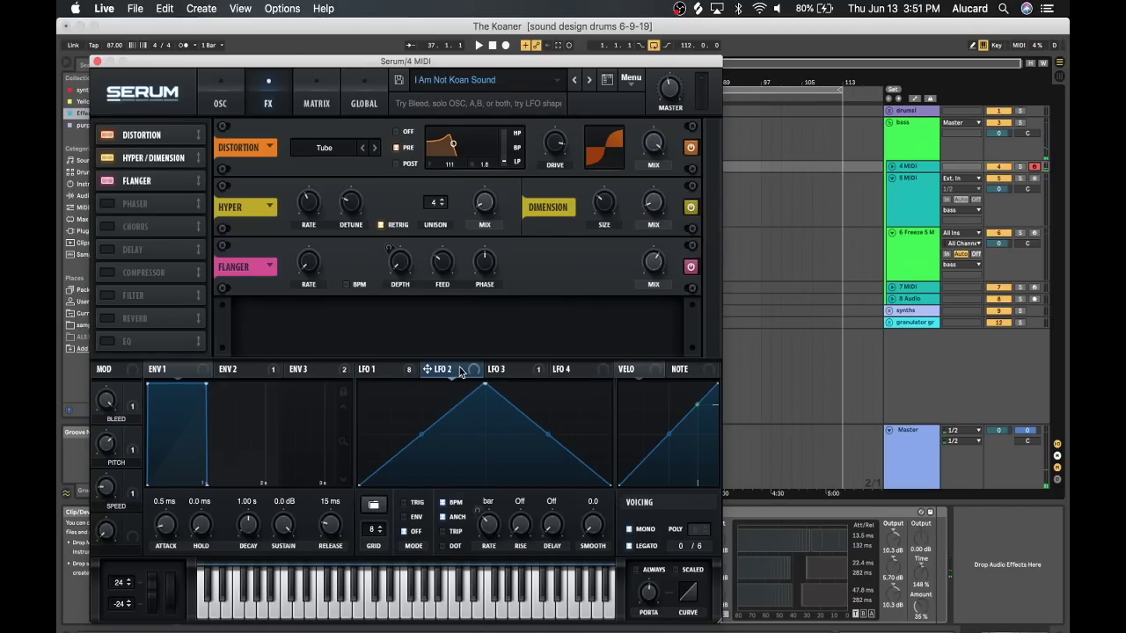
pyautogui.click(370, 370)
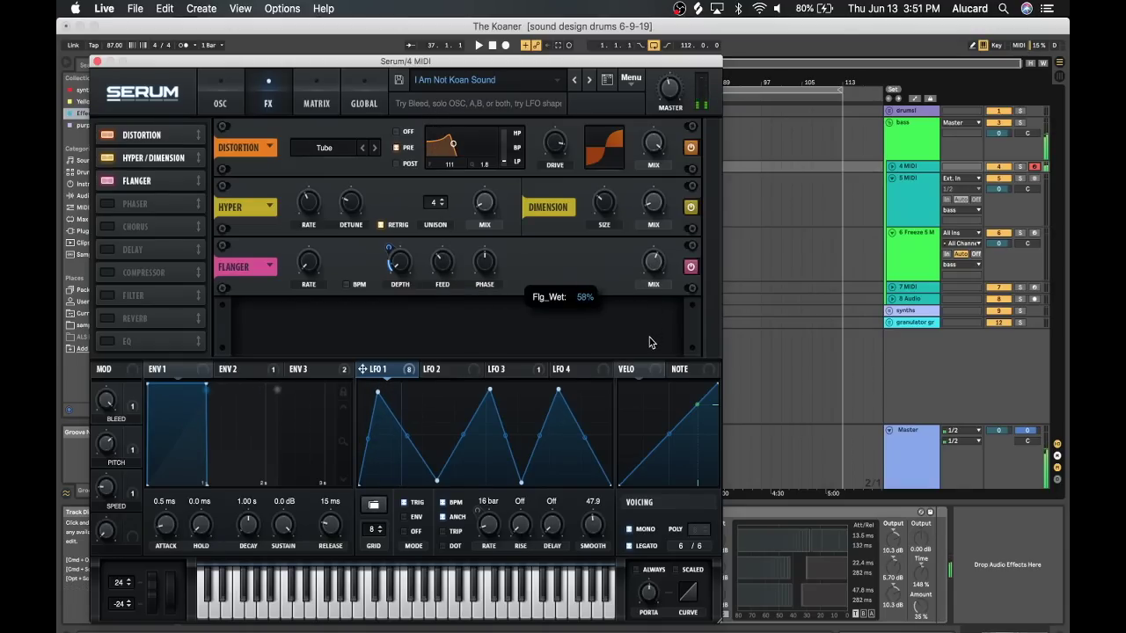
# Turn on the phaser and check LFO 3's modulation of its frequency against LFO 1
pyautogui.click(135, 203)
pyautogui.click(507, 368)
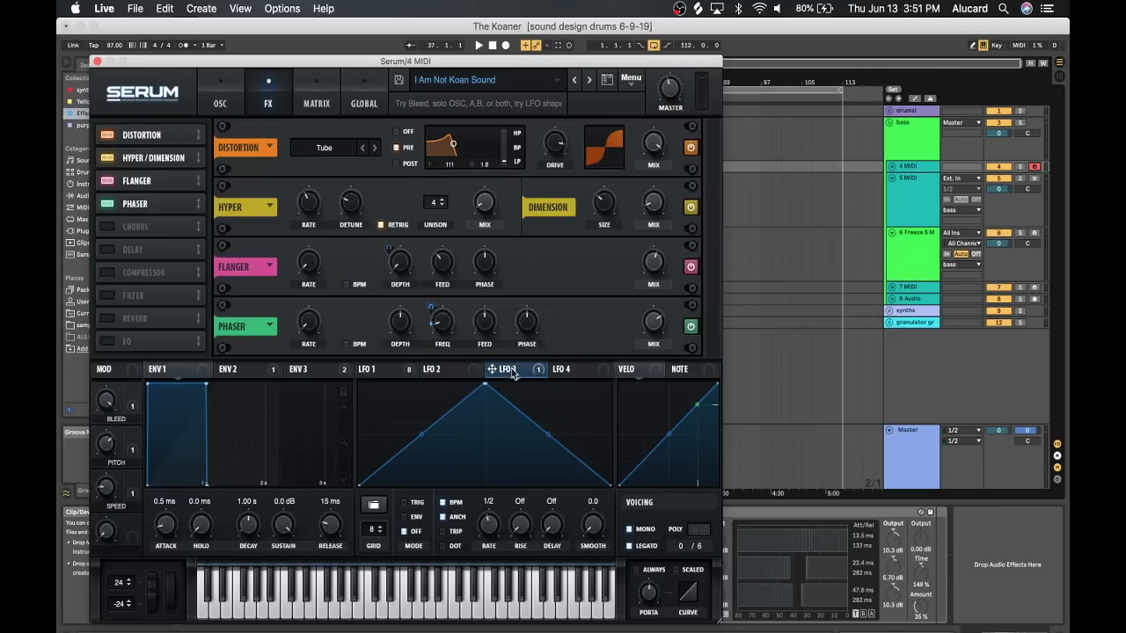
pyautogui.click(375, 372)
pyautogui.click(492, 372)
pyautogui.rightClick(444, 329)
pyautogui.click(444, 322)
pyautogui.moveTo(443, 301)
pyautogui.mouseDown()
pyautogui.moveTo(445, 262)
pyautogui.moveTo(449, 296)
pyautogui.mouseUp()
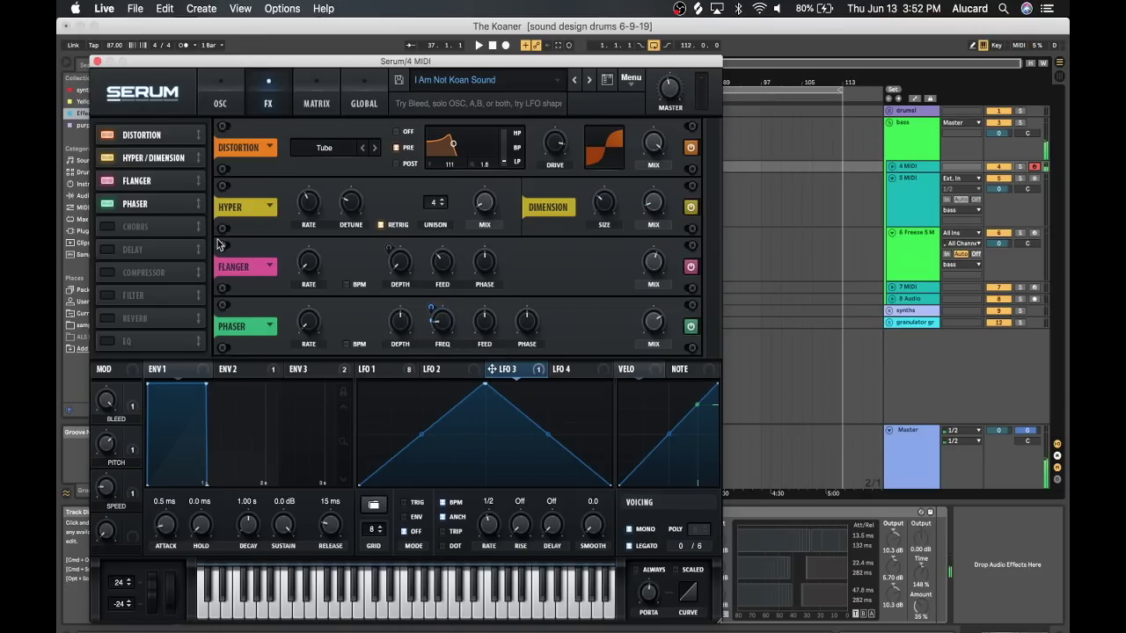
# Adjust the phaser's frequency to about 39 Hz with the multiband compressor briefly enabled, and recheck its modulation
pyautogui.click(132, 274)
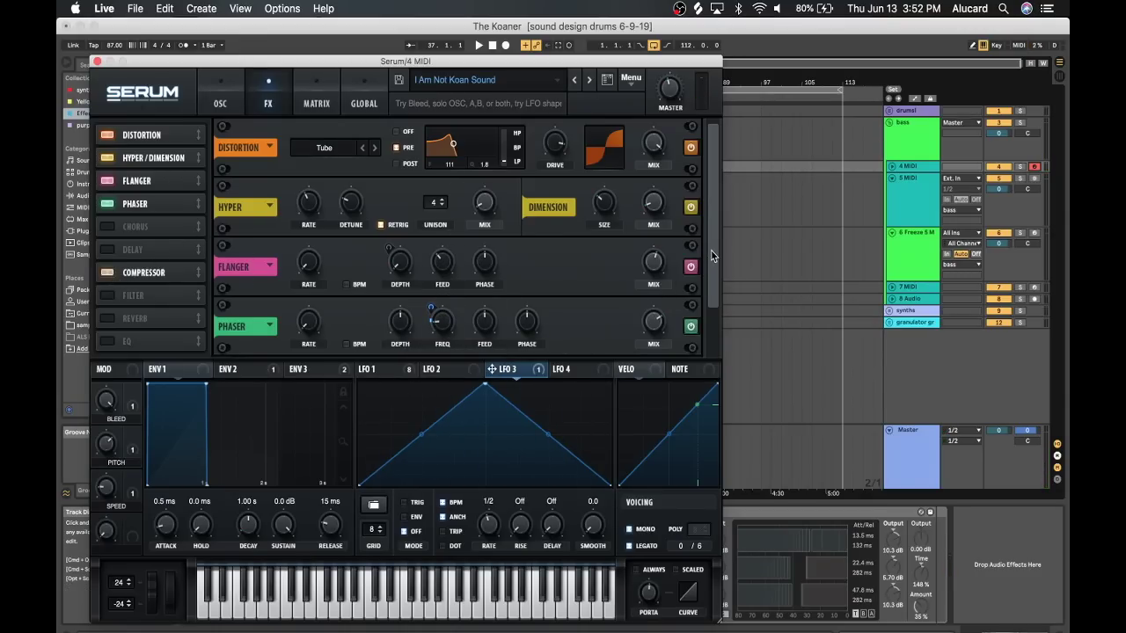
pyautogui.moveTo(711, 250); pyautogui.dragTo(713, 348)
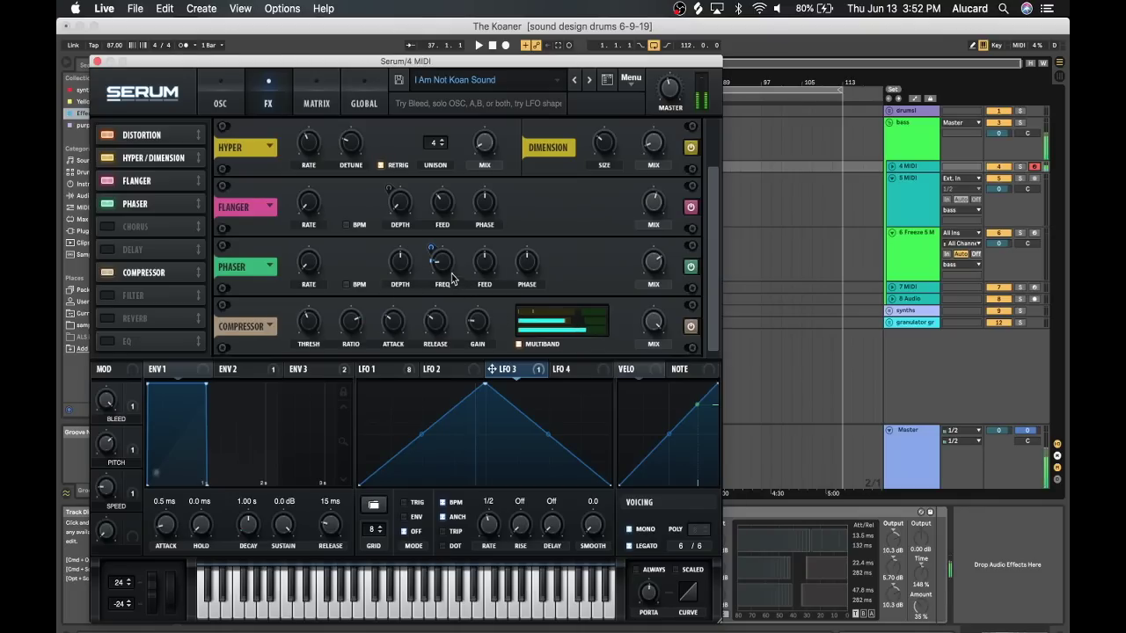
pyautogui.moveTo(435, 249); pyautogui.dragTo(429, 265)
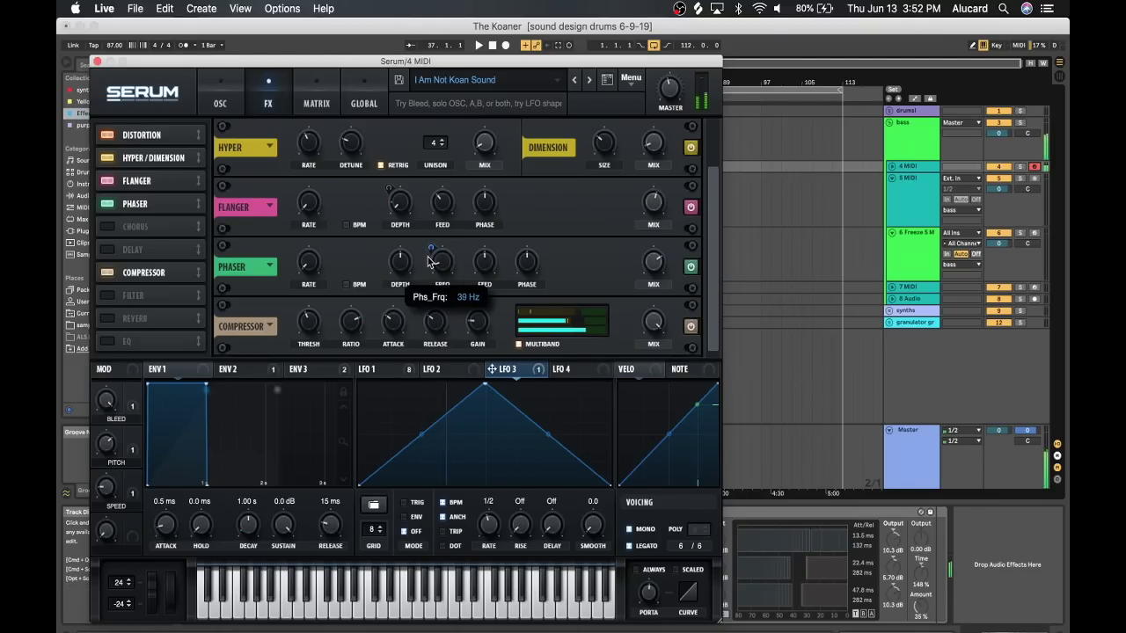
pyautogui.click(118, 274)
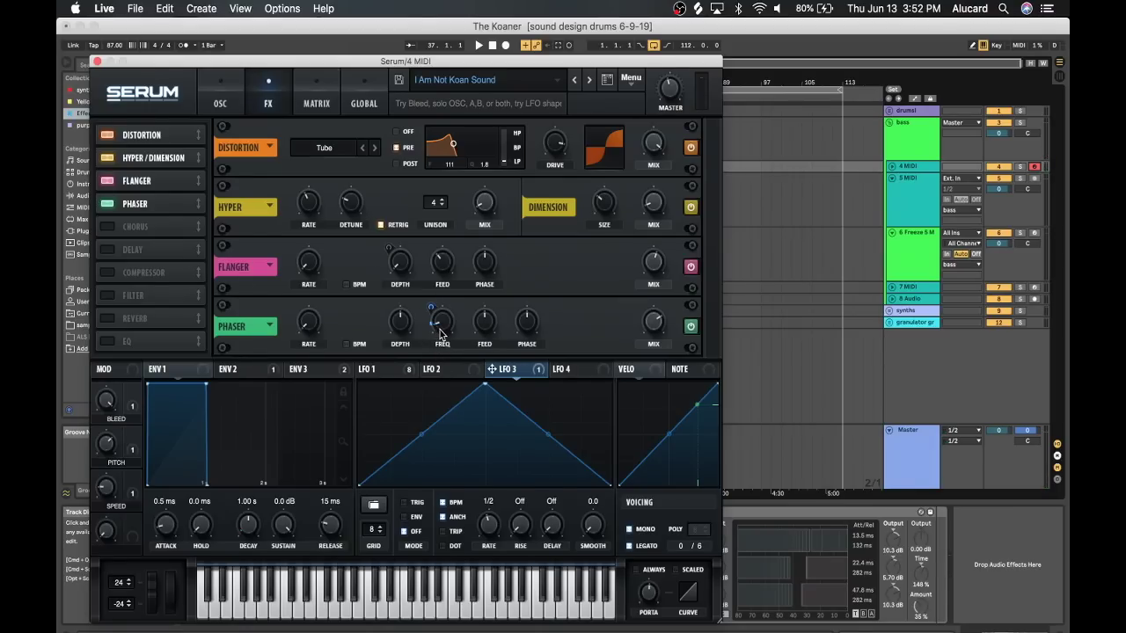
pyautogui.moveTo(441, 327)
pyautogui.moveTo(442, 320); pyautogui.dragTo(441, 324)
pyautogui.rightClick(440, 323)
pyautogui.moveTo(432, 310); pyautogui.dragTo(442, 313)
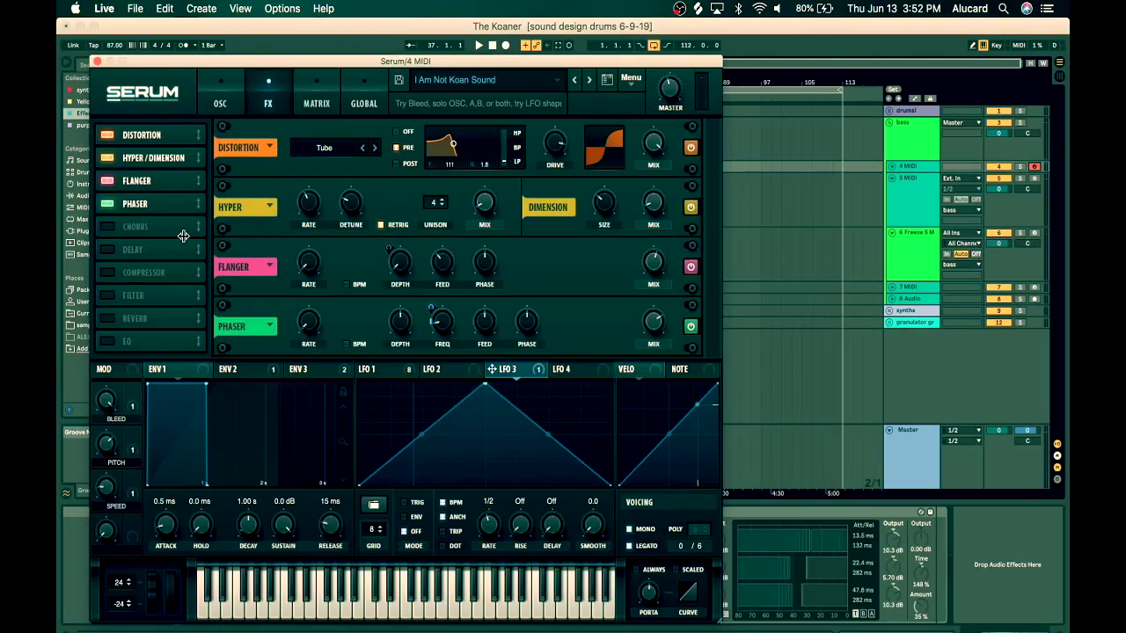
# Turn on the chorus, delay and multiband compressor, and raise the delay's mix
pyautogui.click(106, 226)
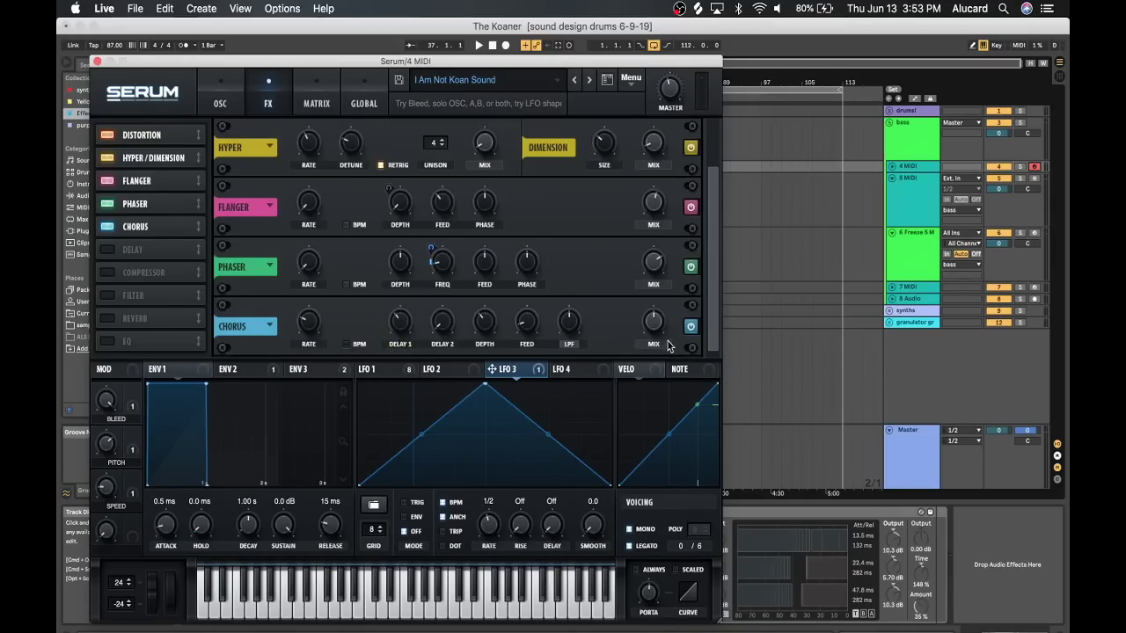
pyautogui.click(109, 252)
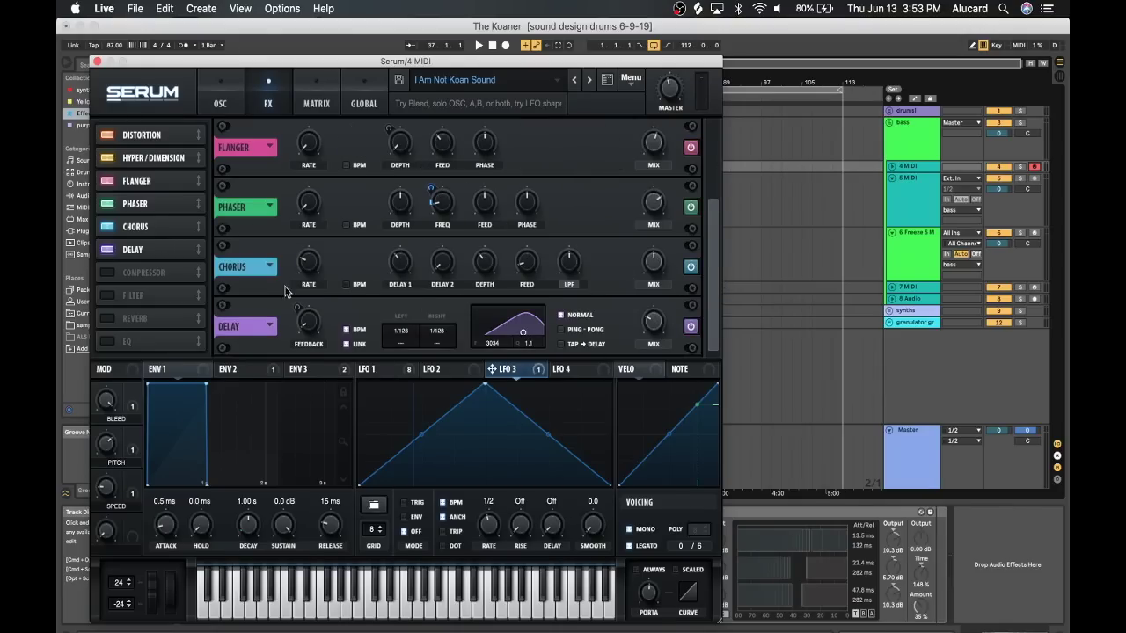
pyautogui.click(107, 273)
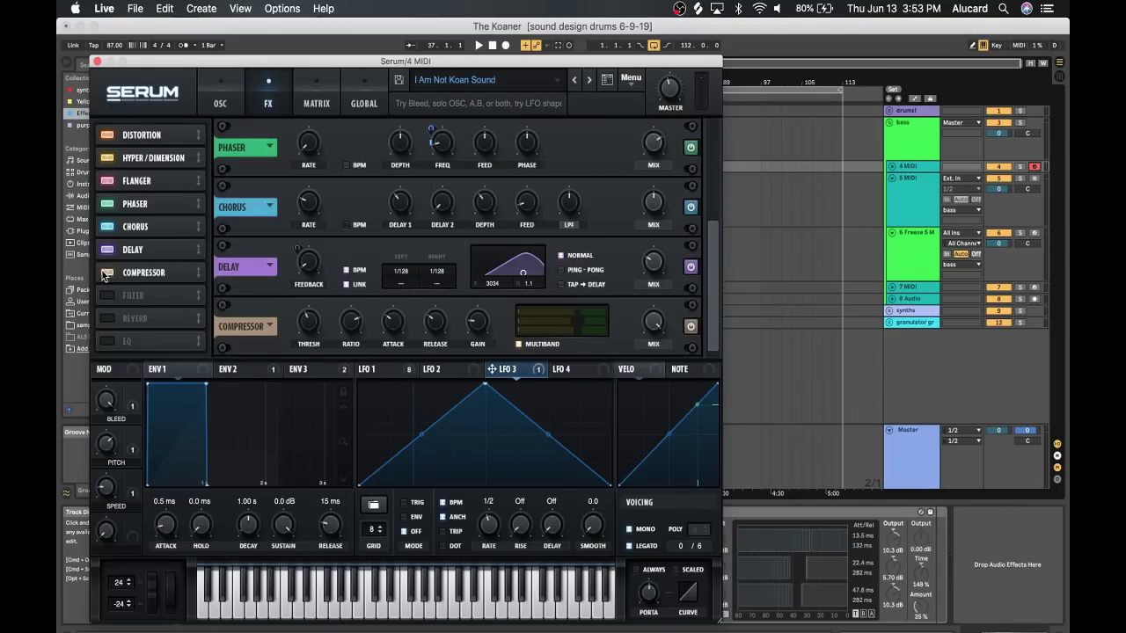
pyautogui.moveTo(653, 262); pyautogui.dragTo(655, 269)
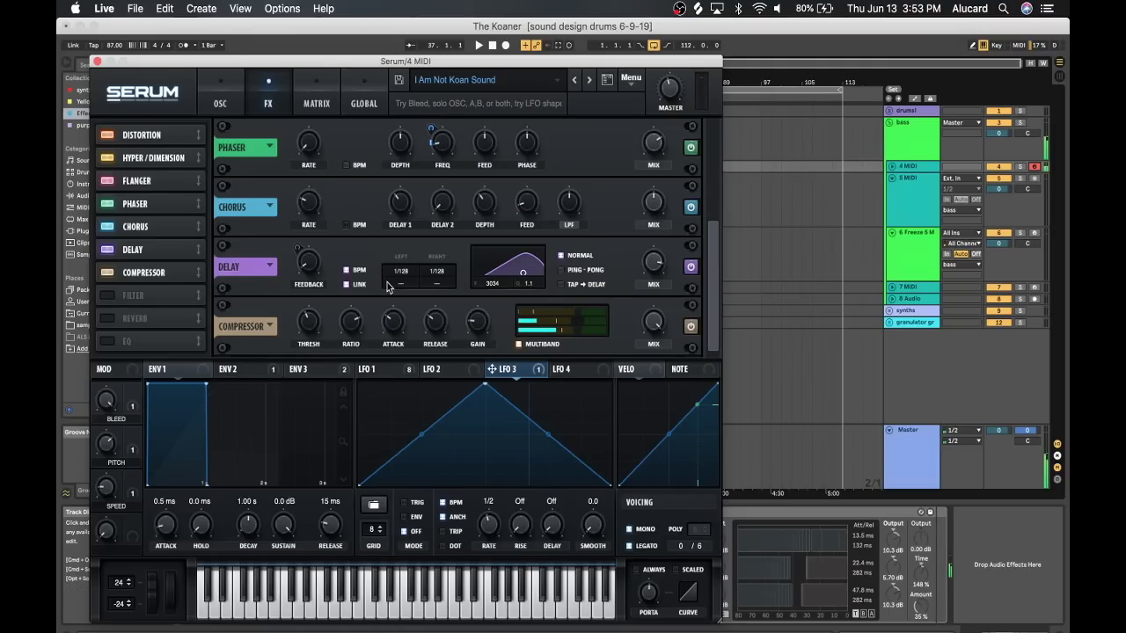
# Compare the sound with and without the delay, check its feedback modulation, and leave the delay switched off
pyautogui.click(107, 252)
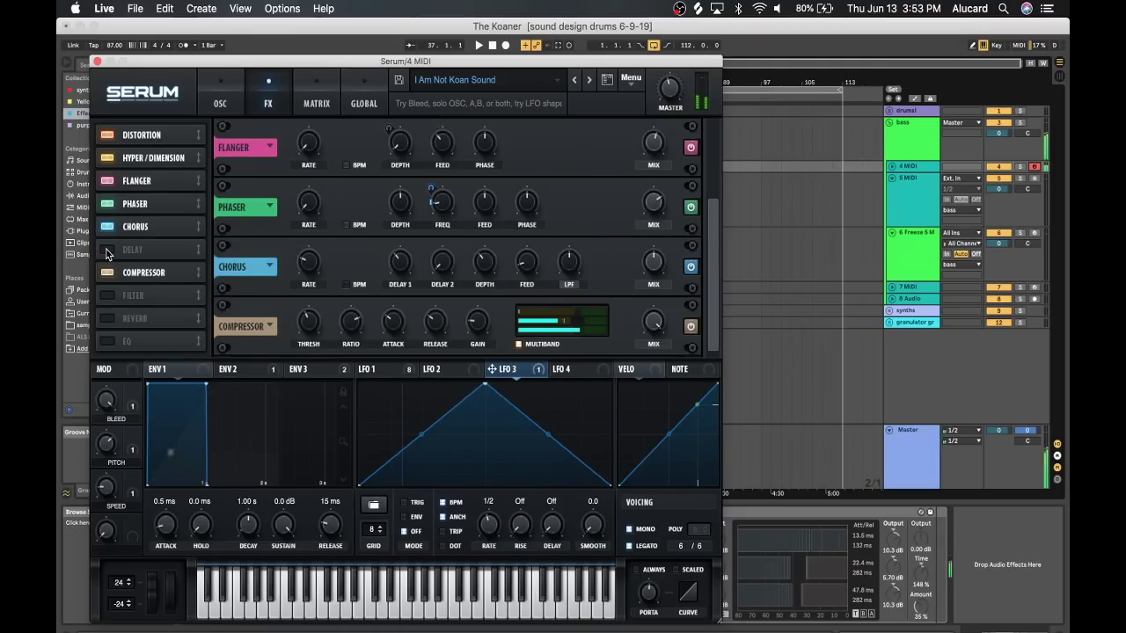
pyautogui.click(107, 253)
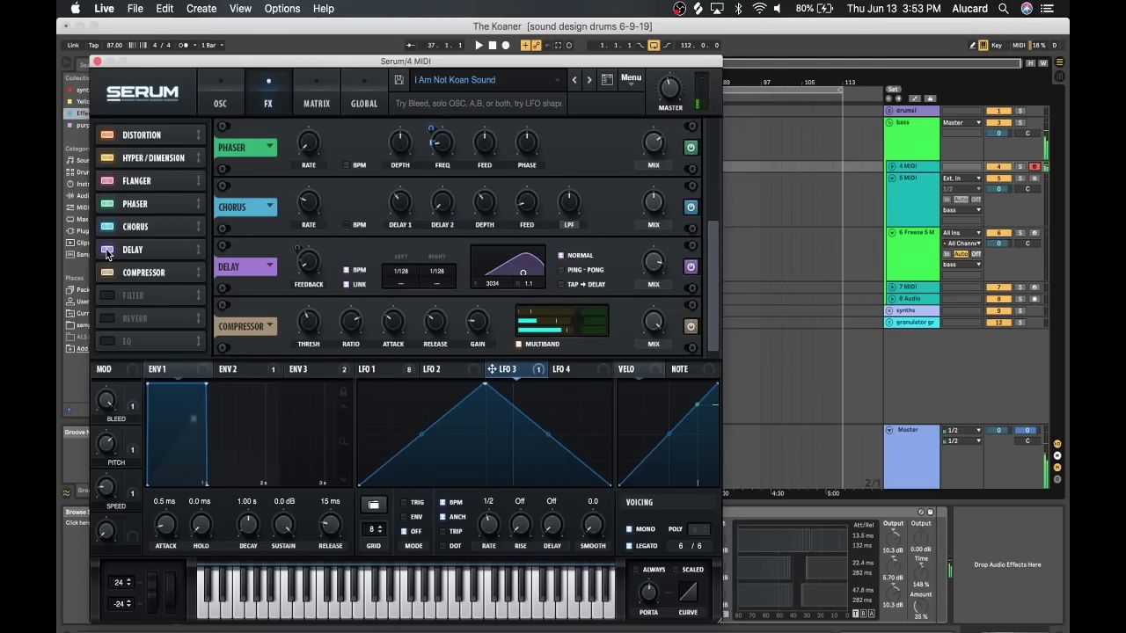
pyautogui.click(107, 252)
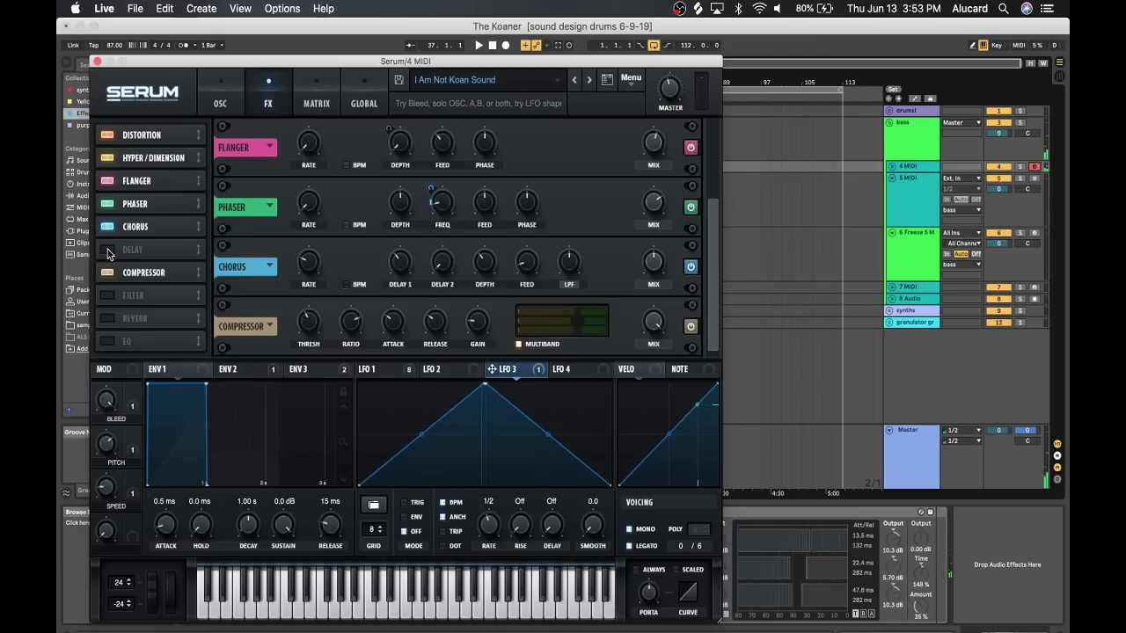
pyautogui.click(108, 253)
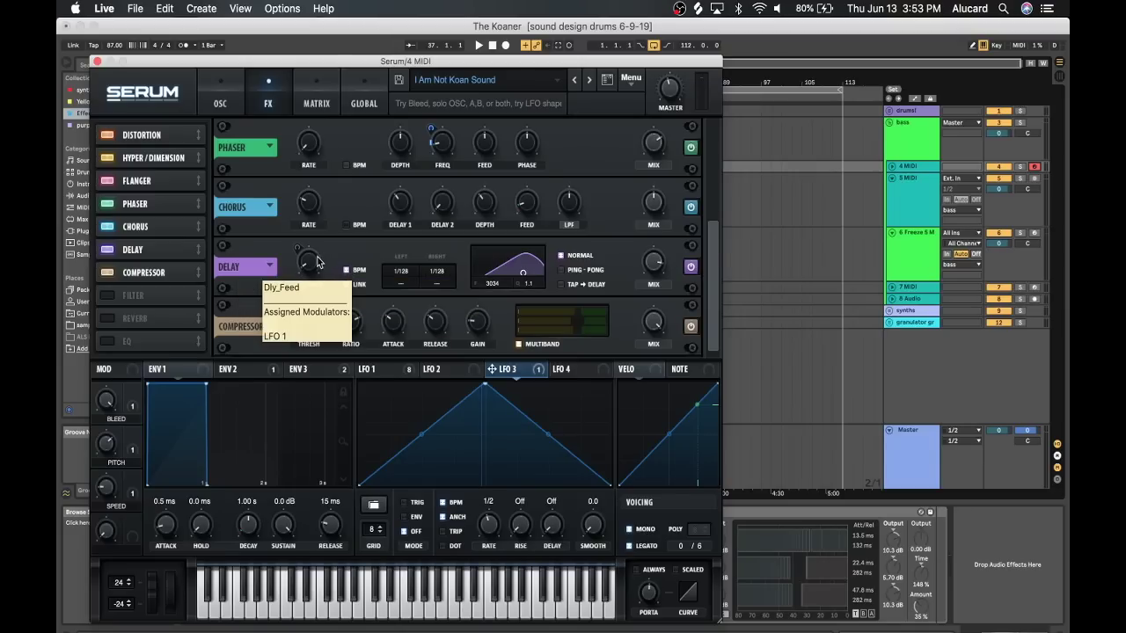
pyautogui.click(107, 249)
# Turn on the BN 12 effects filter, show LFO 1's modulation of it, and audition with a pitch bend
pyautogui.click(105, 296)
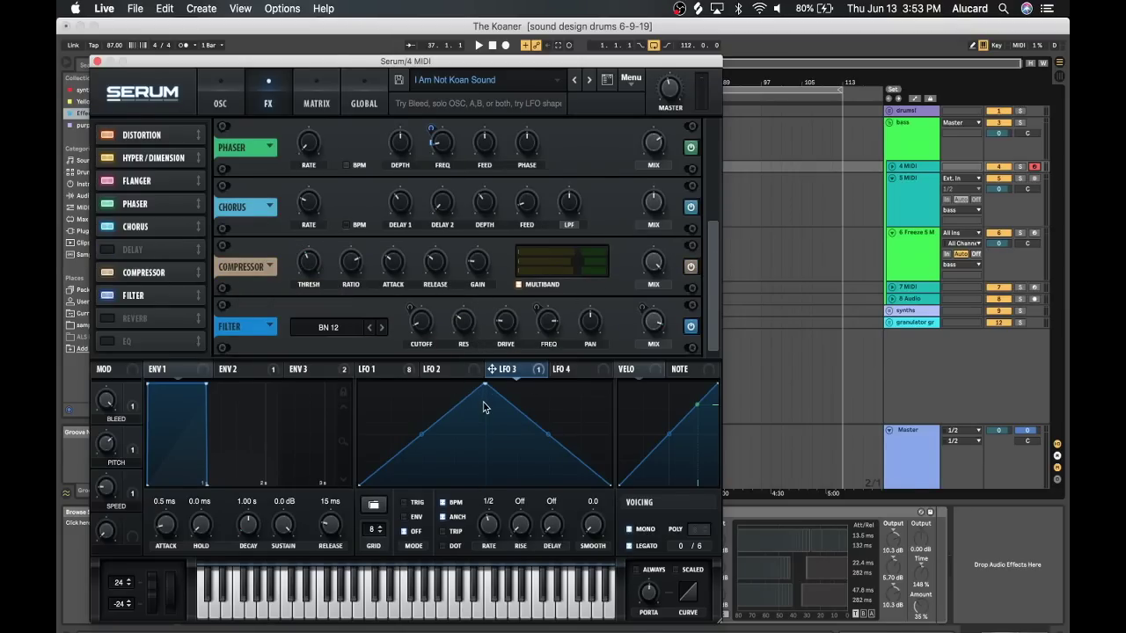
pyautogui.click(371, 370)
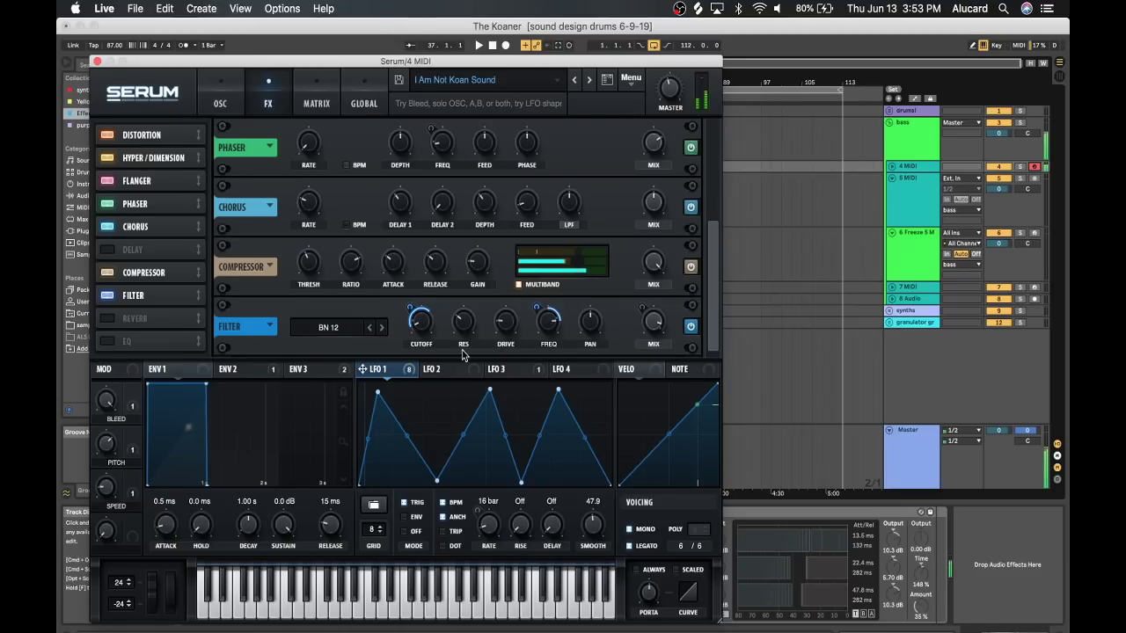
pyautogui.moveTo(155, 593)
pyautogui.moveTo(155, 593)
pyautogui.mouseDown()
pyautogui.moveTo(157, 550)
pyautogui.moveTo(161, 628)
pyautogui.moveTo(157, 581)
pyautogui.mouseUp()
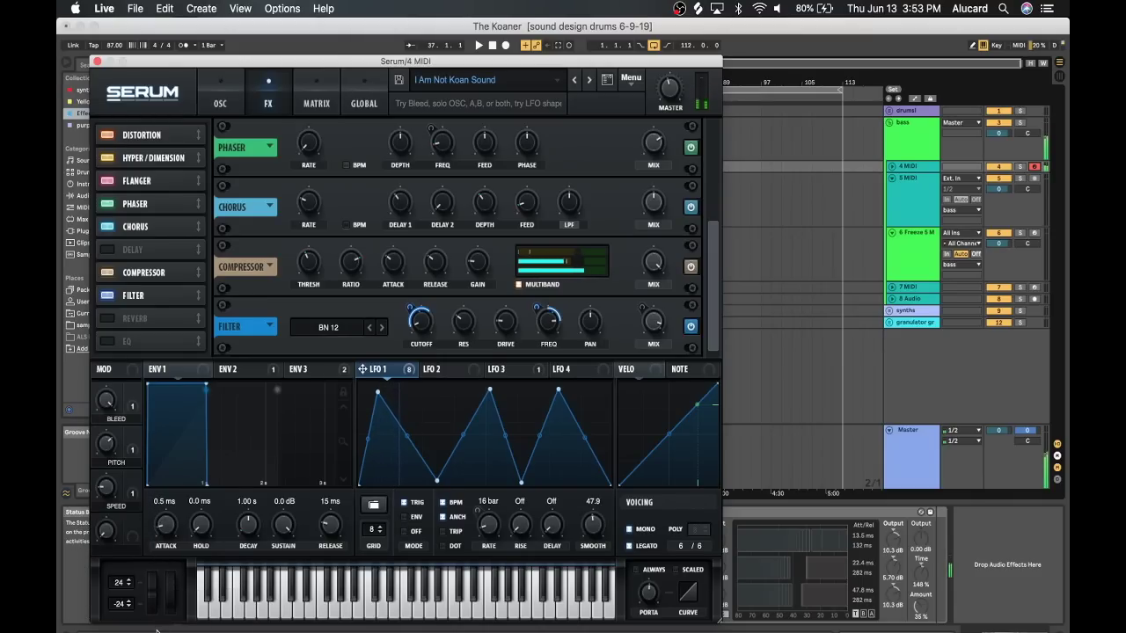
# Try the hall reverb, switch it off again, and turn on the EQ
pyautogui.click(107, 321)
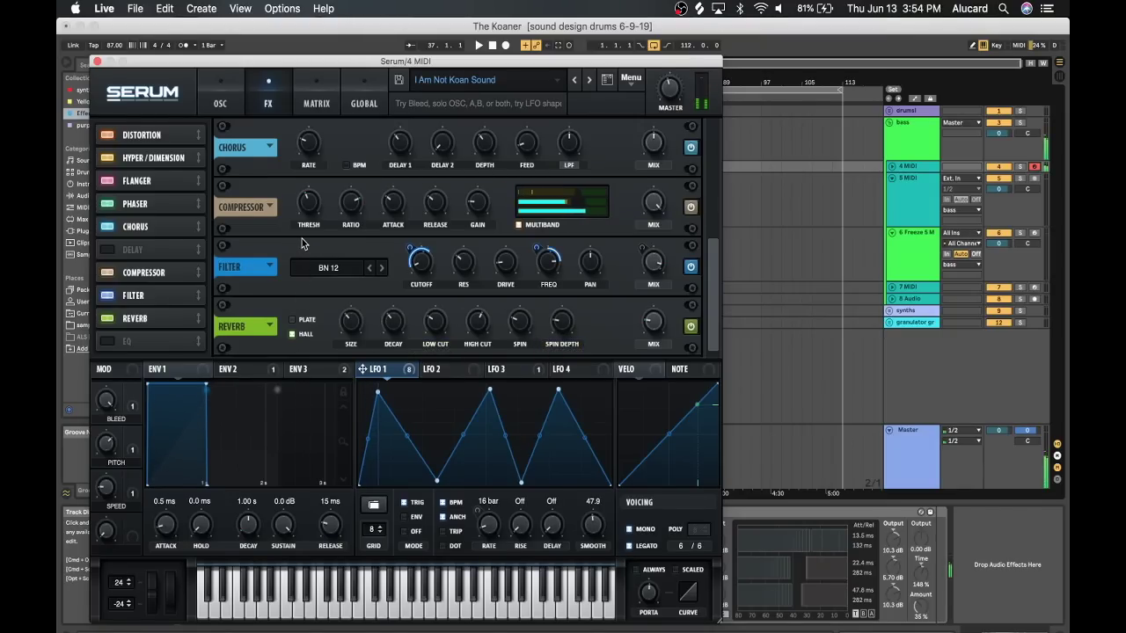
pyautogui.click(109, 321)
pyautogui.click(109, 340)
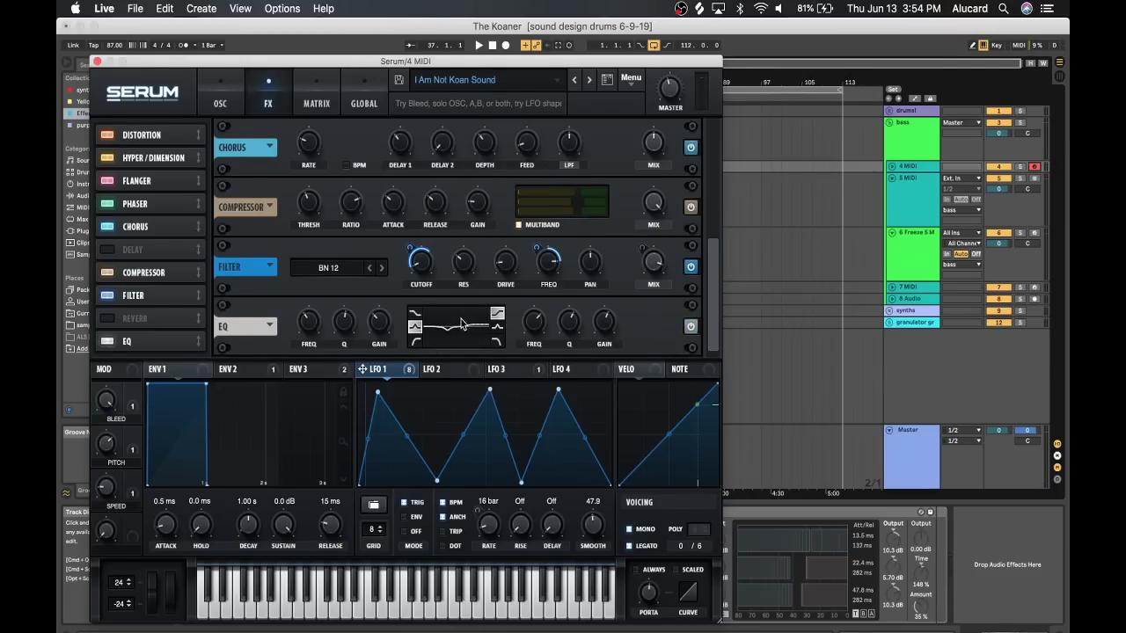
pyautogui.moveTo(466, 283)
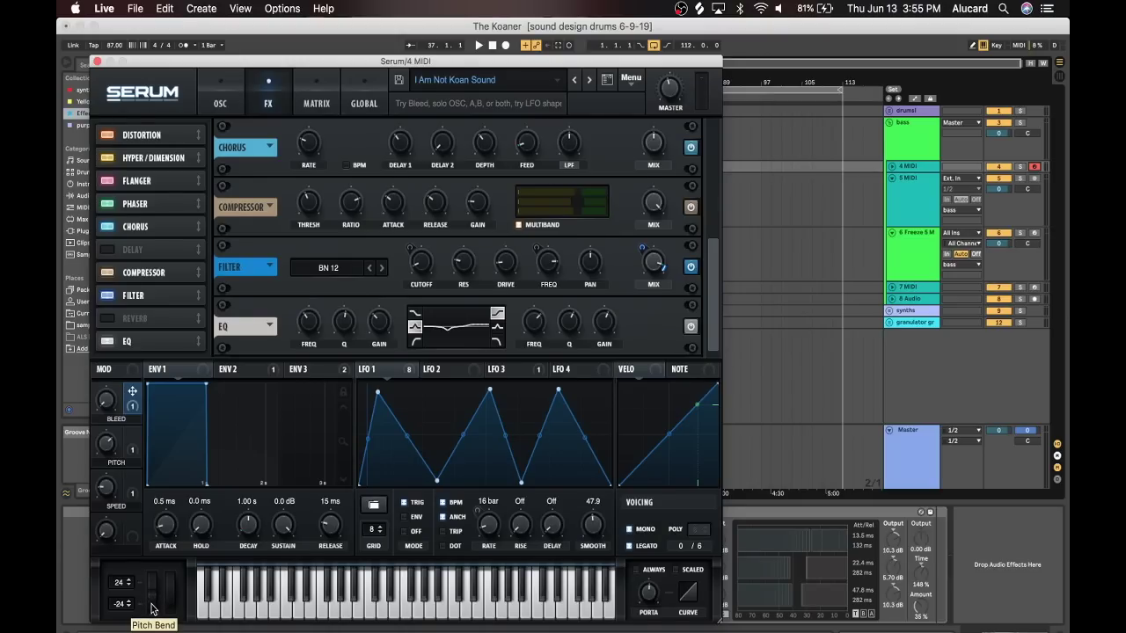
# Audition the bass with pitch bends and the bleed macro, and set LFO 1's rate to 1/2
pyautogui.moveTo(156, 613); pyautogui.dragTo(155, 551)
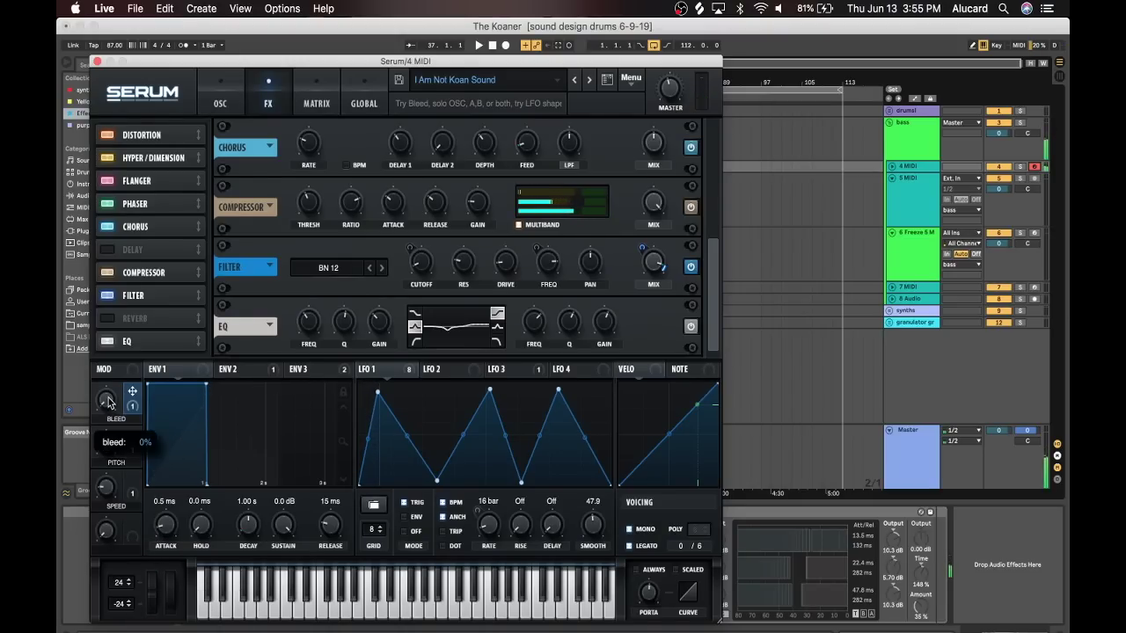
pyautogui.moveTo(155, 613)
pyautogui.mouseDown()
pyautogui.moveTo(154, 524)
pyautogui.moveTo(150, 624)
pyautogui.mouseUp()
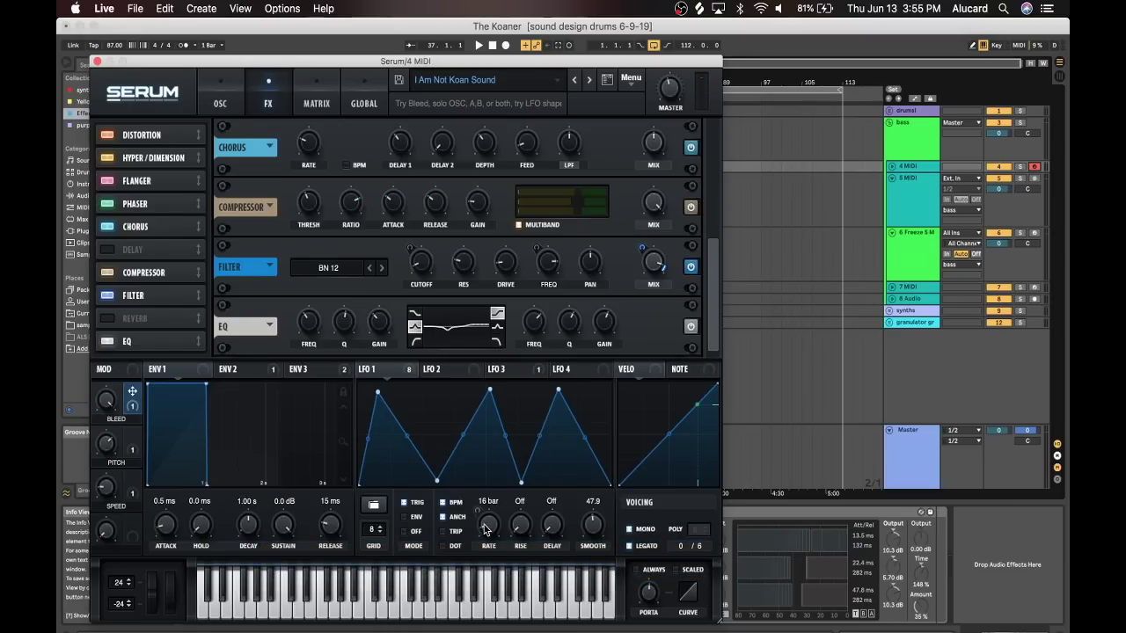
pyautogui.moveTo(485, 531); pyautogui.dragTo(489, 480)
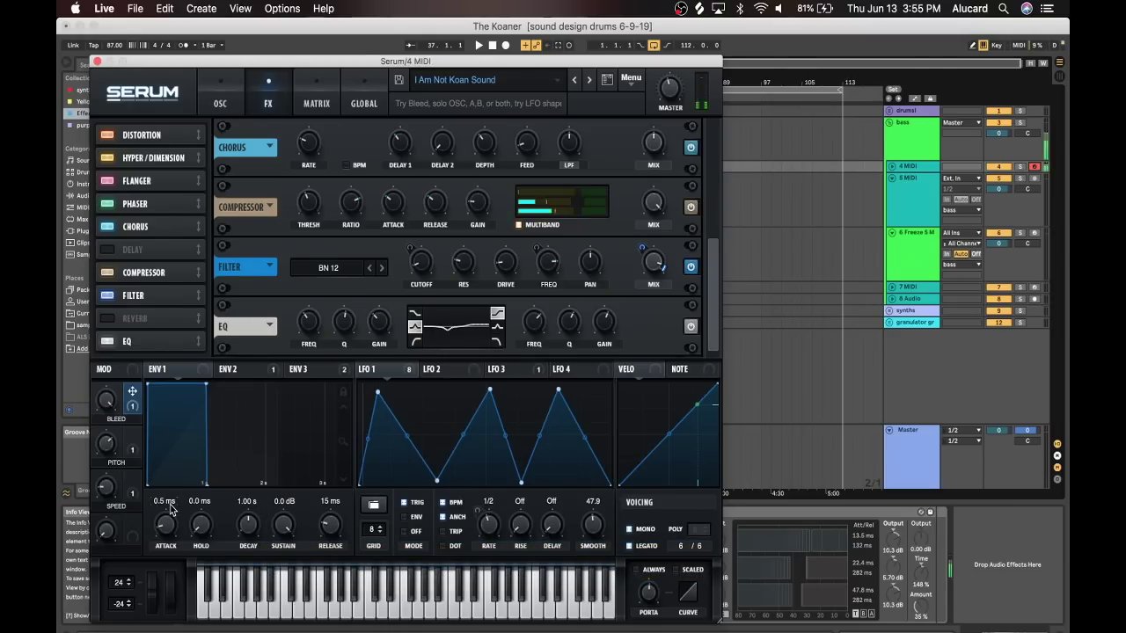
pyautogui.moveTo(153, 594)
pyautogui.mouseDown()
pyautogui.moveTo(156, 553)
pyautogui.moveTo(136, 543)
pyautogui.moveTo(136, 583)
pyautogui.mouseUp()
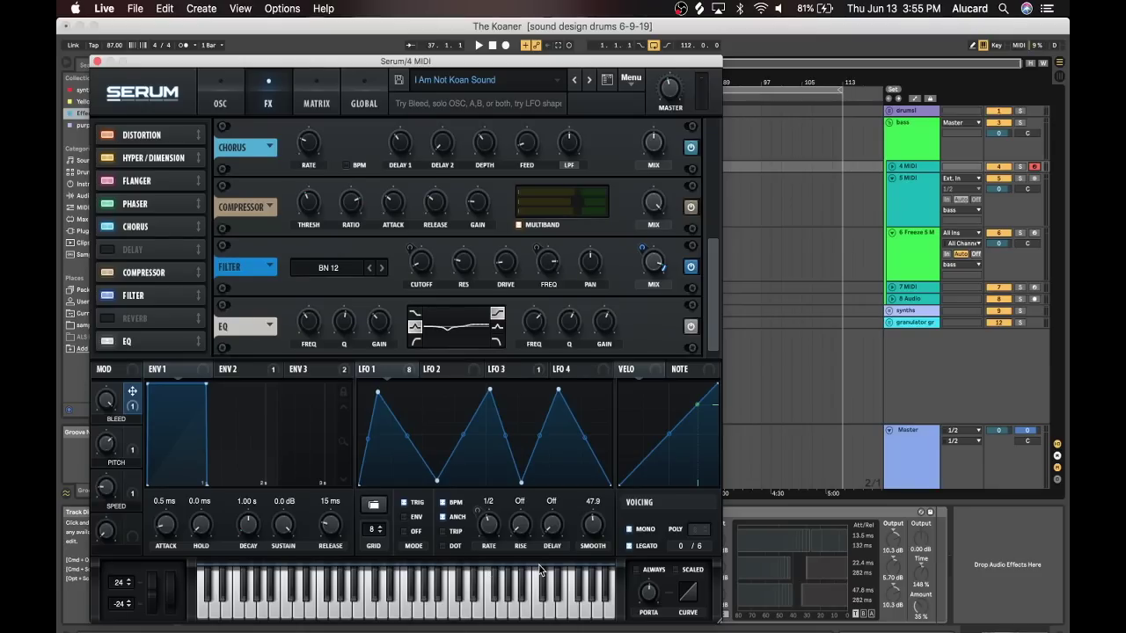
# Return from the effects chain to the oscillator settings
pyautogui.moveTo(709, 305); pyautogui.dragTo(722, 167)
pyautogui.click(220, 92)
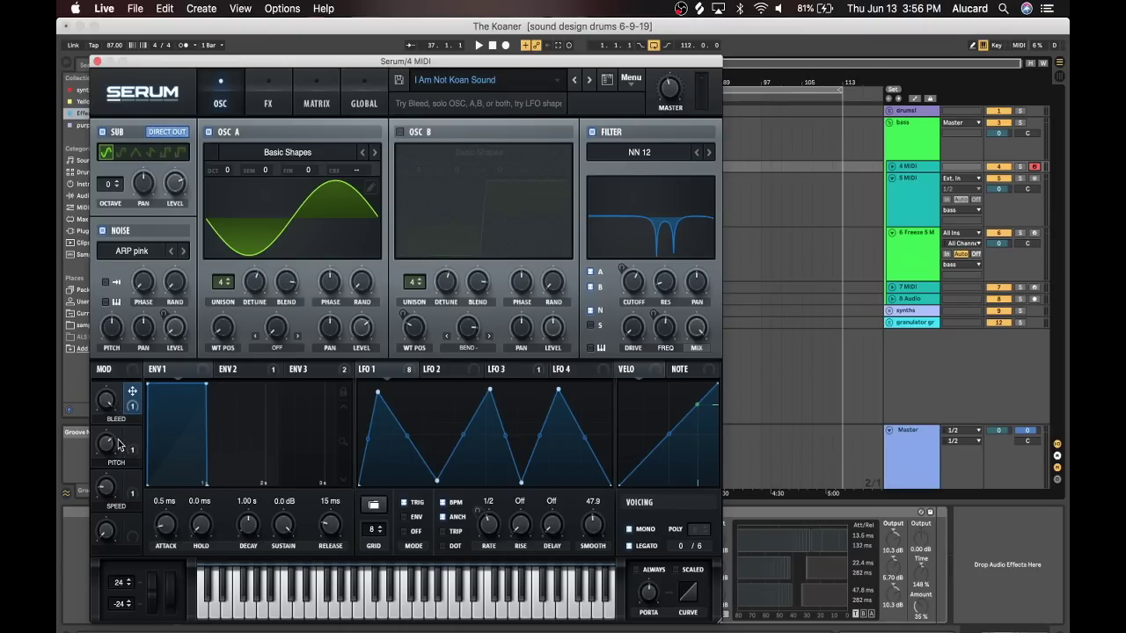
# Show Envelopes 3 and 2, and bring up Envelope 2's routing in the modulation matrix
pyautogui.click(298, 376)
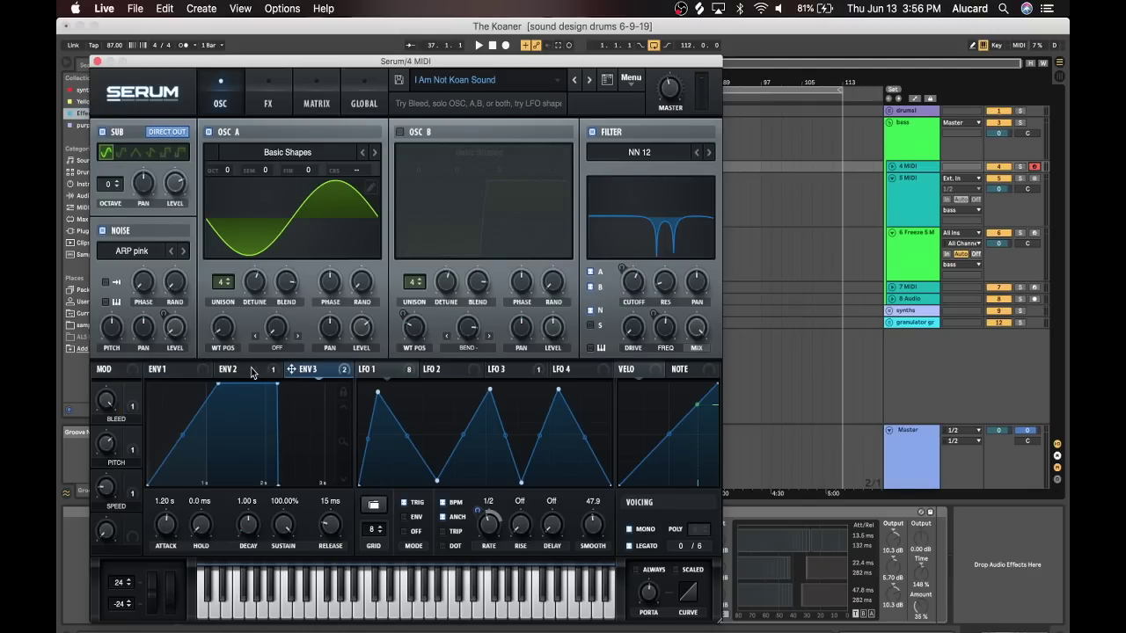
pyautogui.click(252, 373)
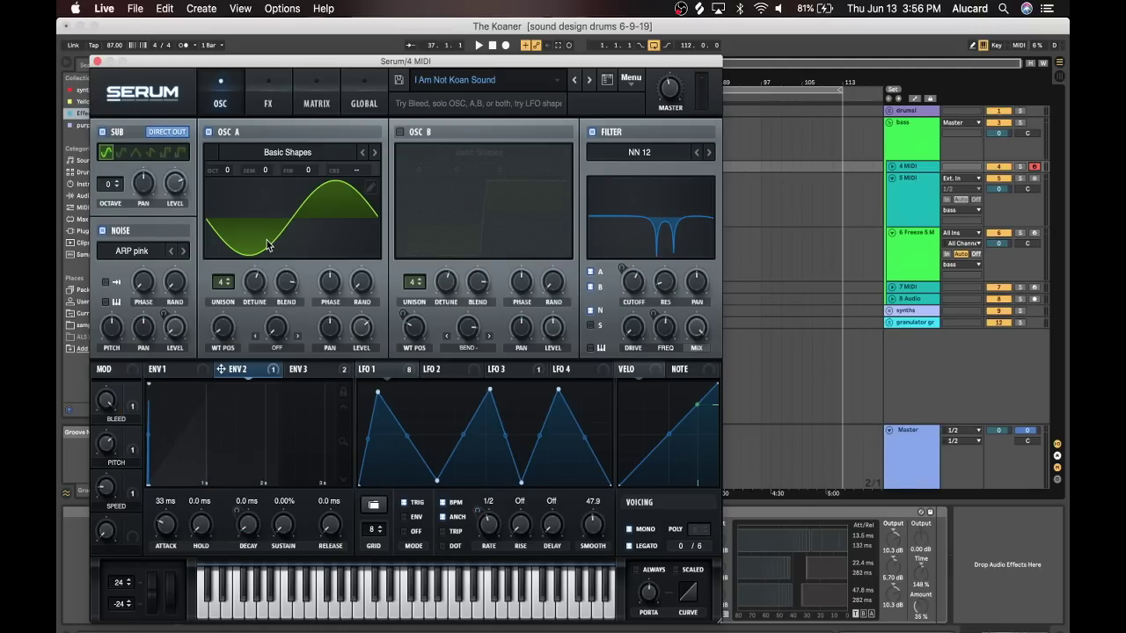
pyautogui.click(272, 93)
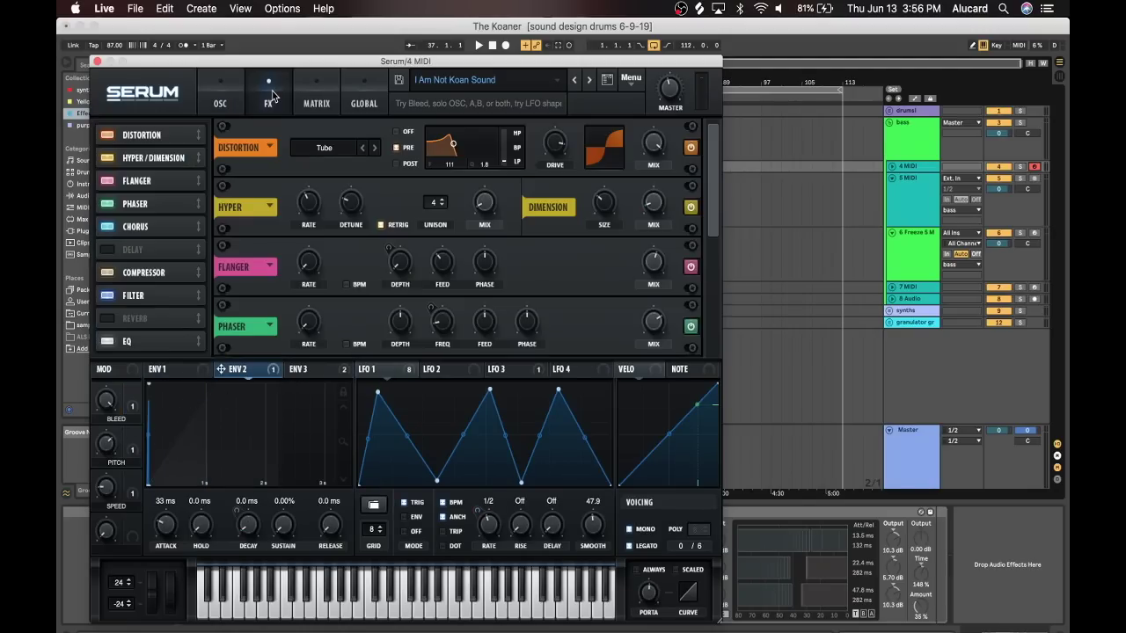
pyautogui.click(306, 94)
pyautogui.scroll(-5, 378, 239)
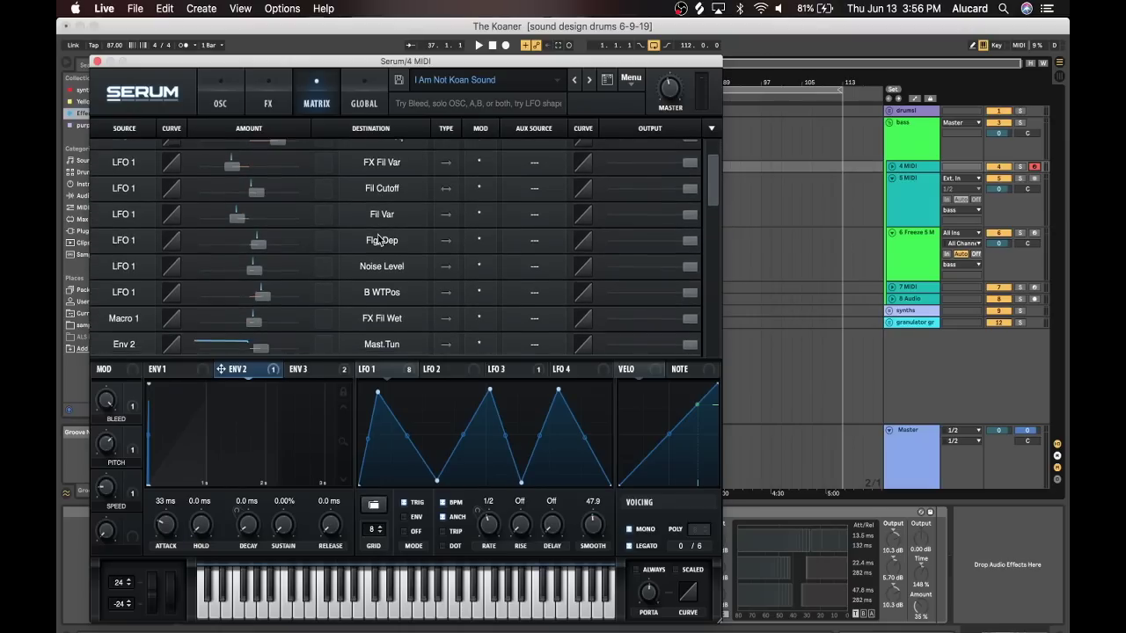
# Show the source and destination choices behind the matrix routing from Env 2 to master tuning, including the global destinations, without changing the assignment
pyautogui.click(135, 261)
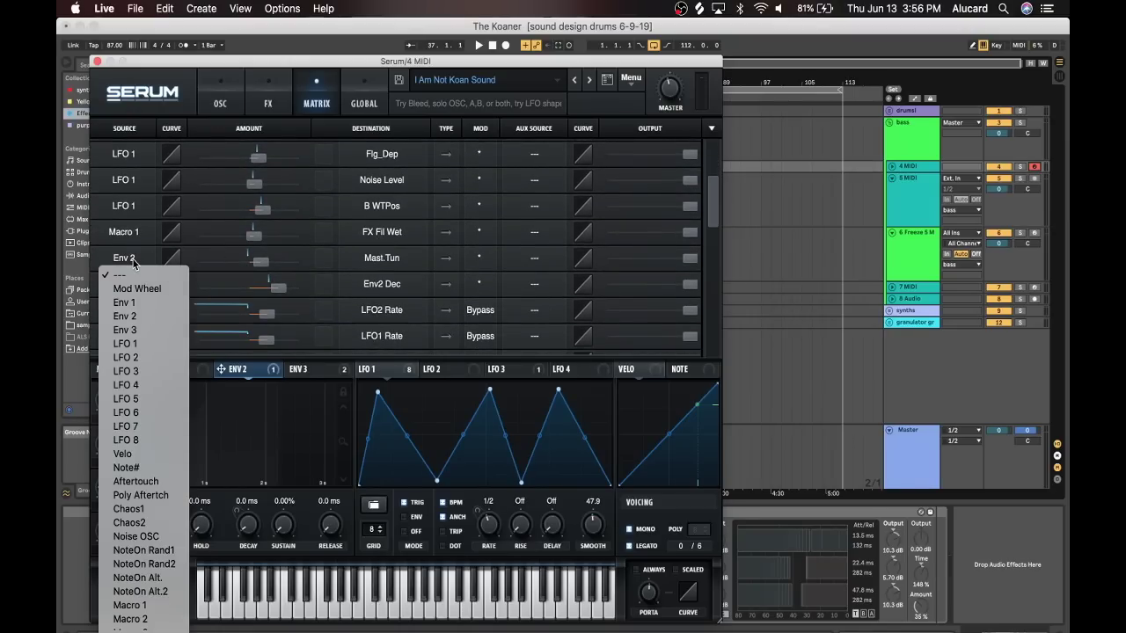
pyautogui.click(134, 260)
pyautogui.click(376, 264)
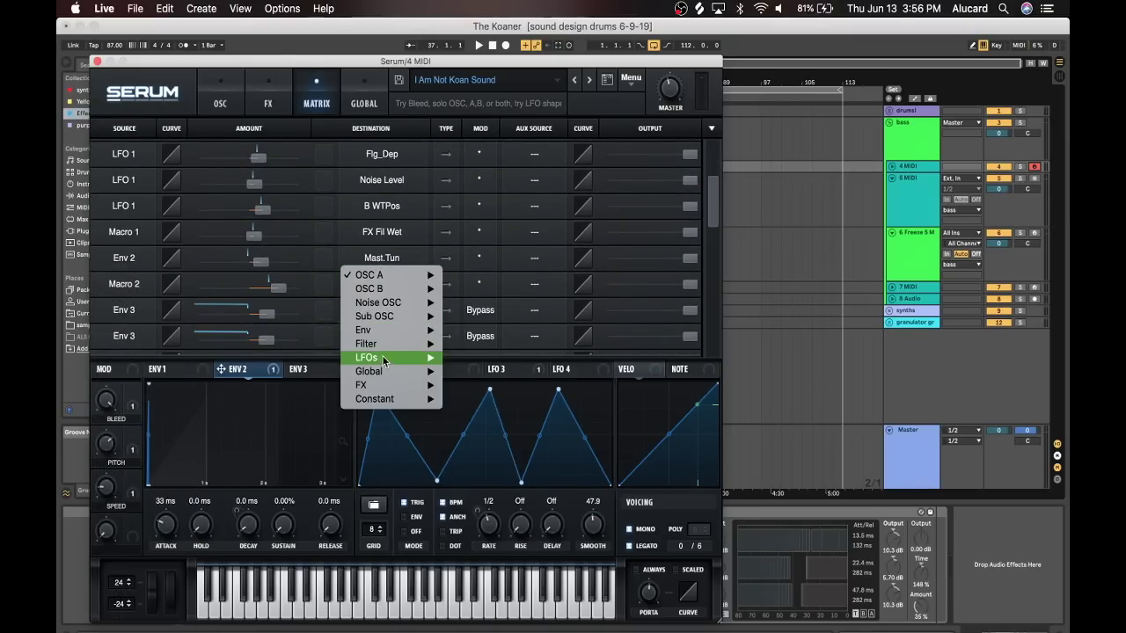
pyautogui.moveTo(442, 371)
pyautogui.click(305, 266)
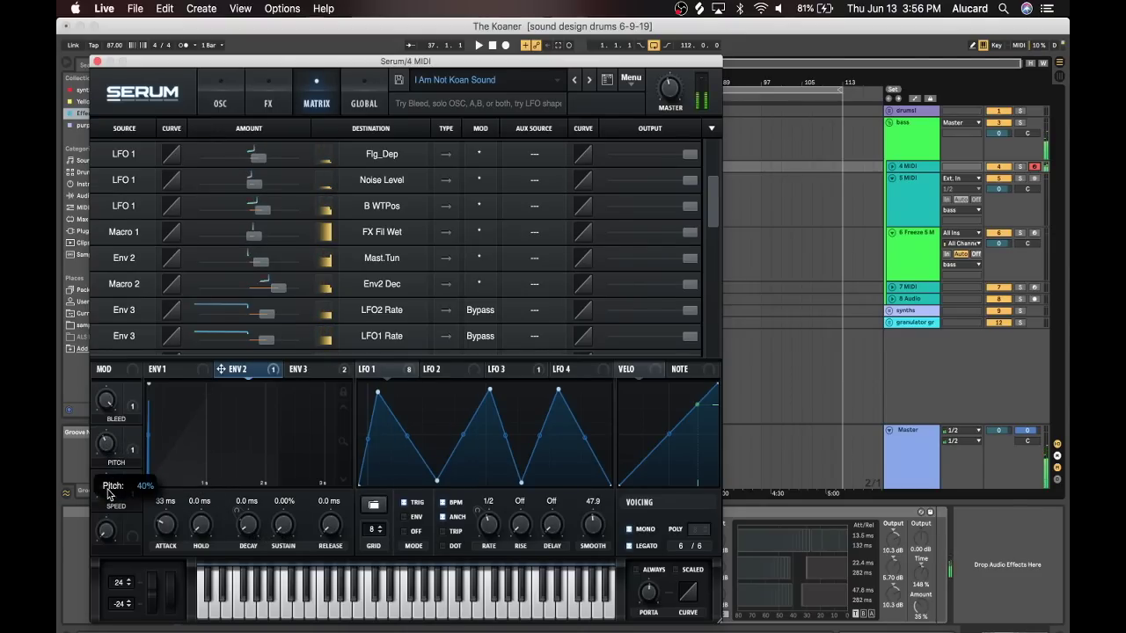
# Audition the bass while sweeping the Pitch and Bleed macros
pyautogui.moveTo(109, 493); pyautogui.dragTo(104, 402)
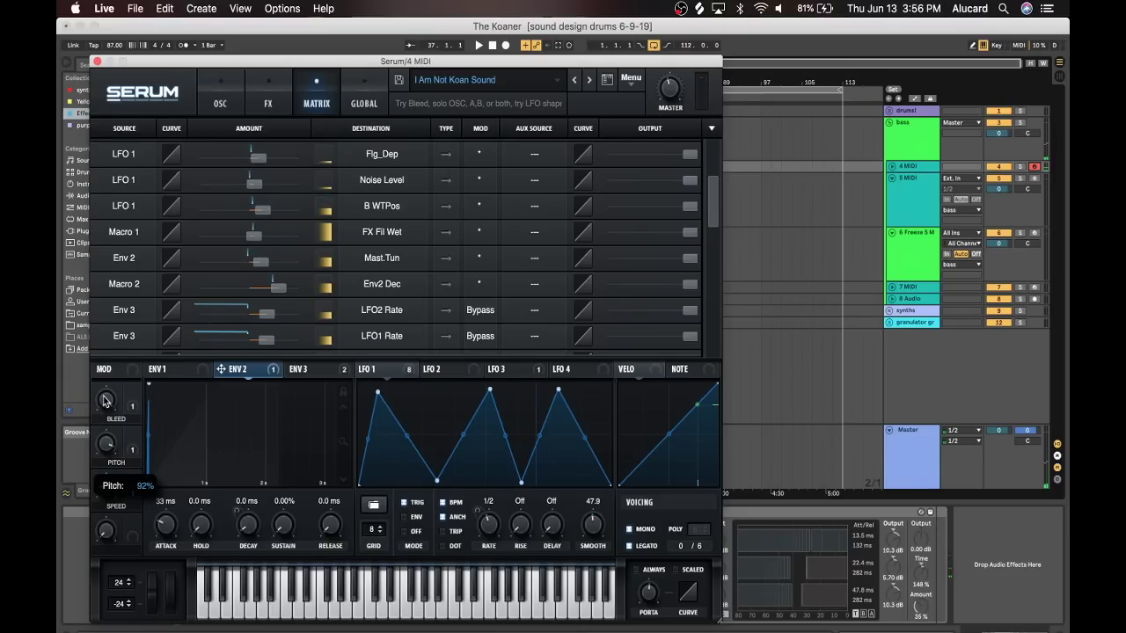
pyautogui.moveTo(103, 400)
pyautogui.mouseDown()
pyautogui.moveTo(110, 478)
pyautogui.moveTo(99, 384)
pyautogui.mouseUp()
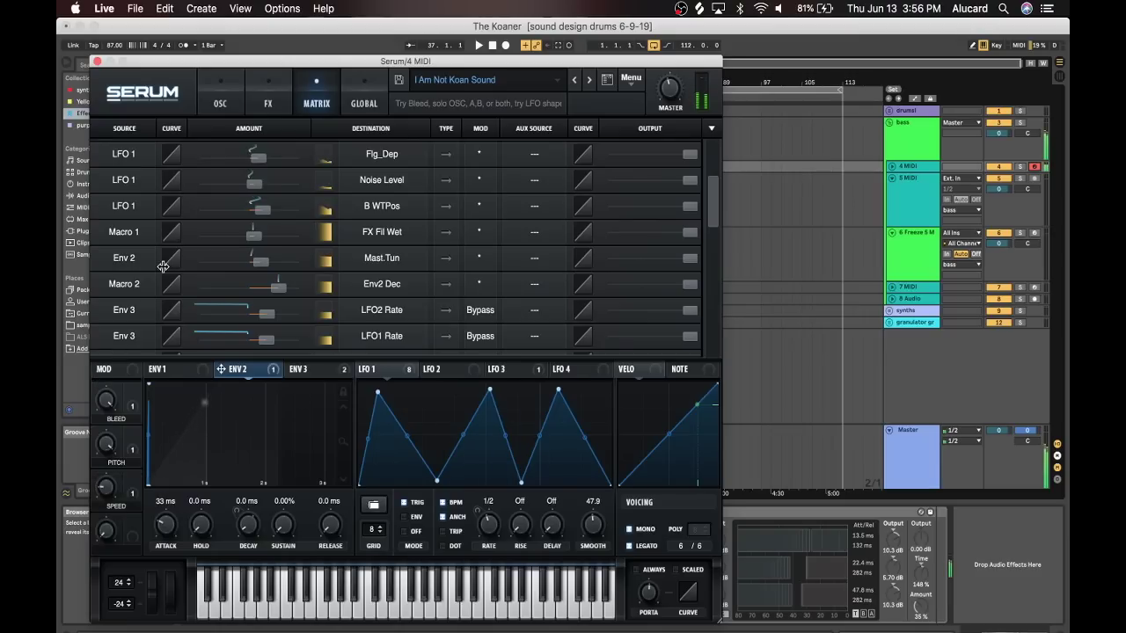
# Compare the effects chain without the BN 12 filter, and switch the filter back on
pyautogui.click(265, 104)
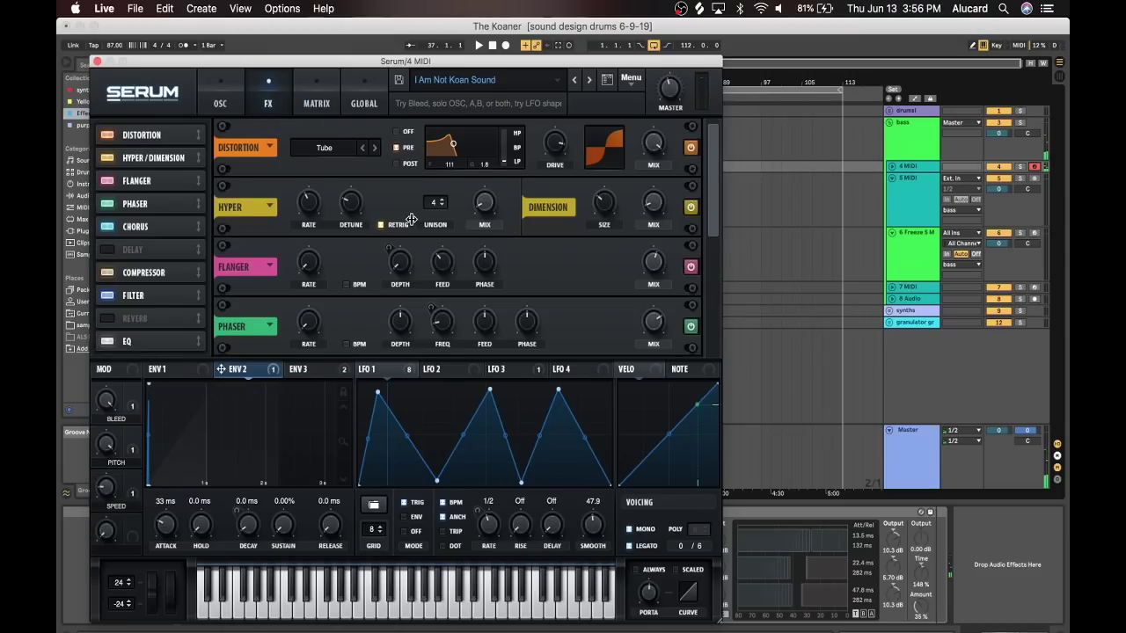
pyautogui.moveTo(714, 182); pyautogui.dragTo(704, 356)
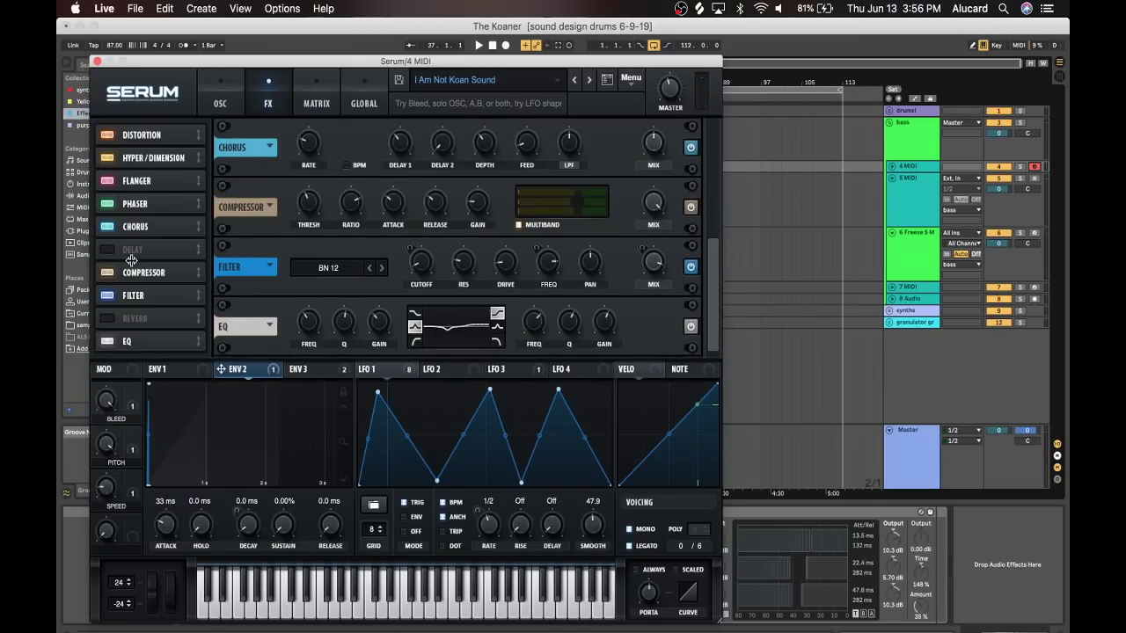
pyautogui.click(107, 296)
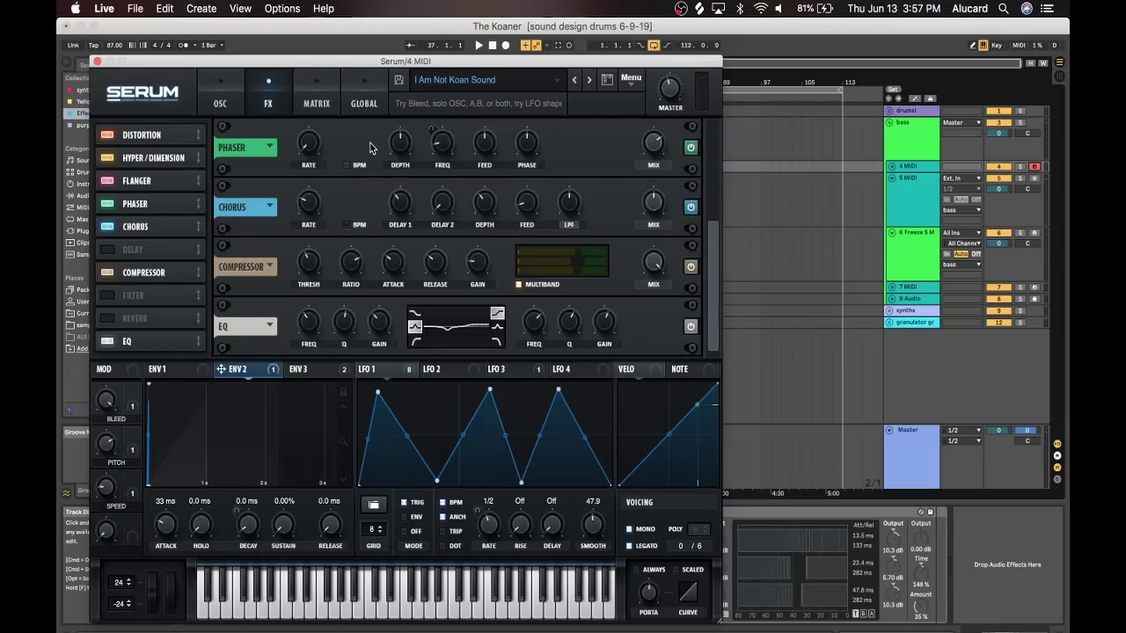
pyautogui.click(105, 294)
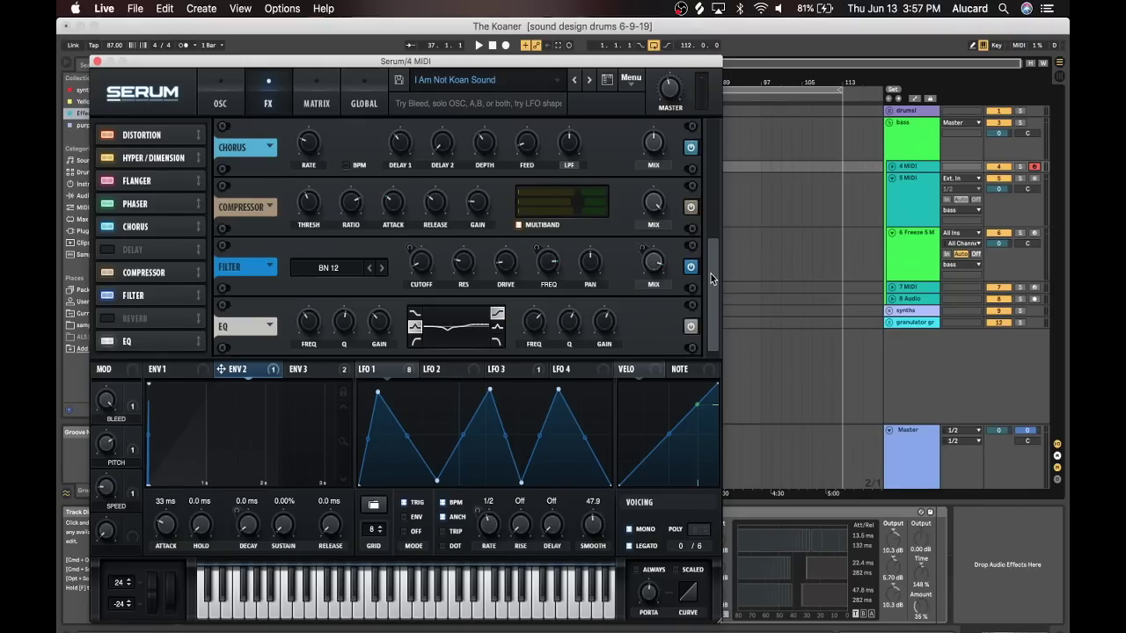
# Show Envelope 3's modulation of LFO 1's rate and set that rate to 16 bar
pyautogui.click(299, 370)
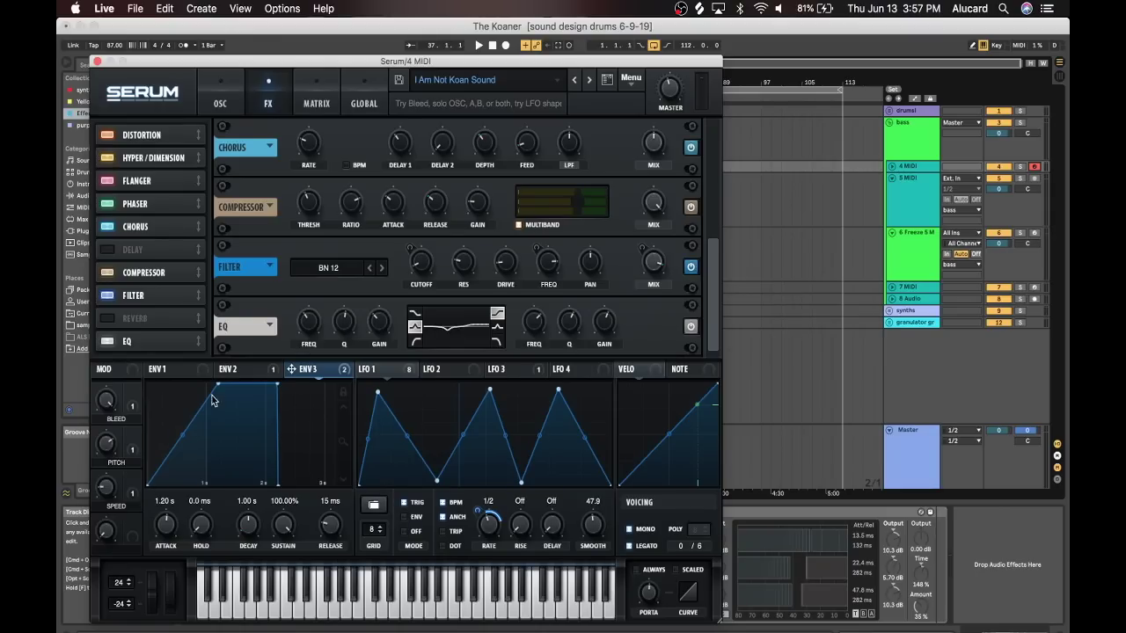
pyautogui.moveTo(479, 508); pyautogui.dragTo(488, 540)
pyautogui.moveTo(490, 591); pyautogui.dragTo(491, 591)
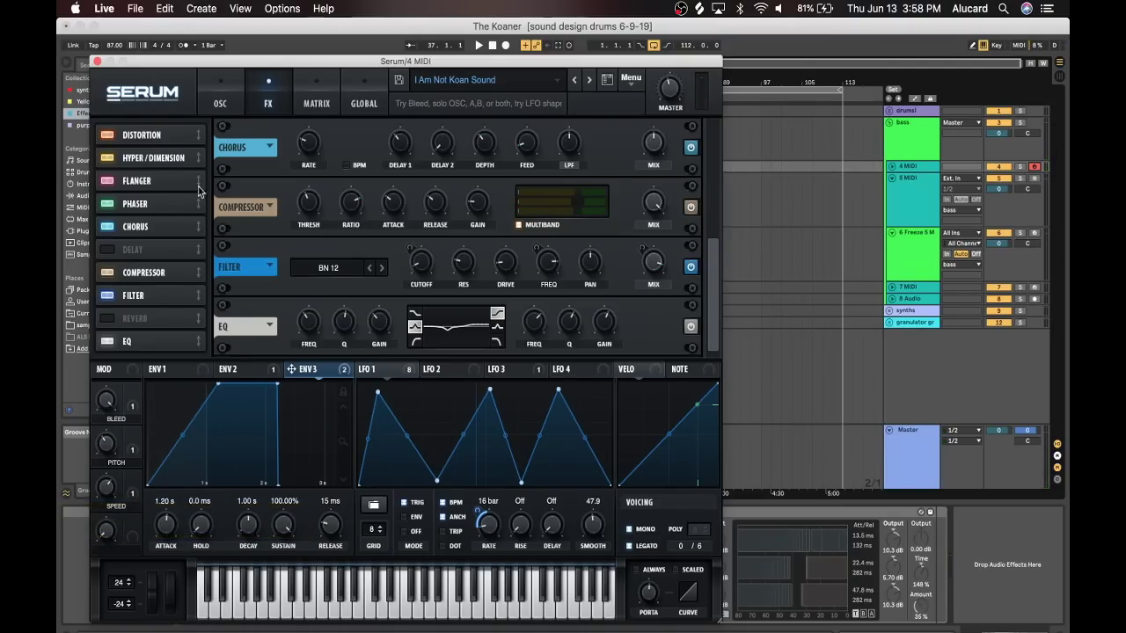
# Try oscillator B in place of oscillator A, and switch back to oscillator A
pyautogui.click(221, 95)
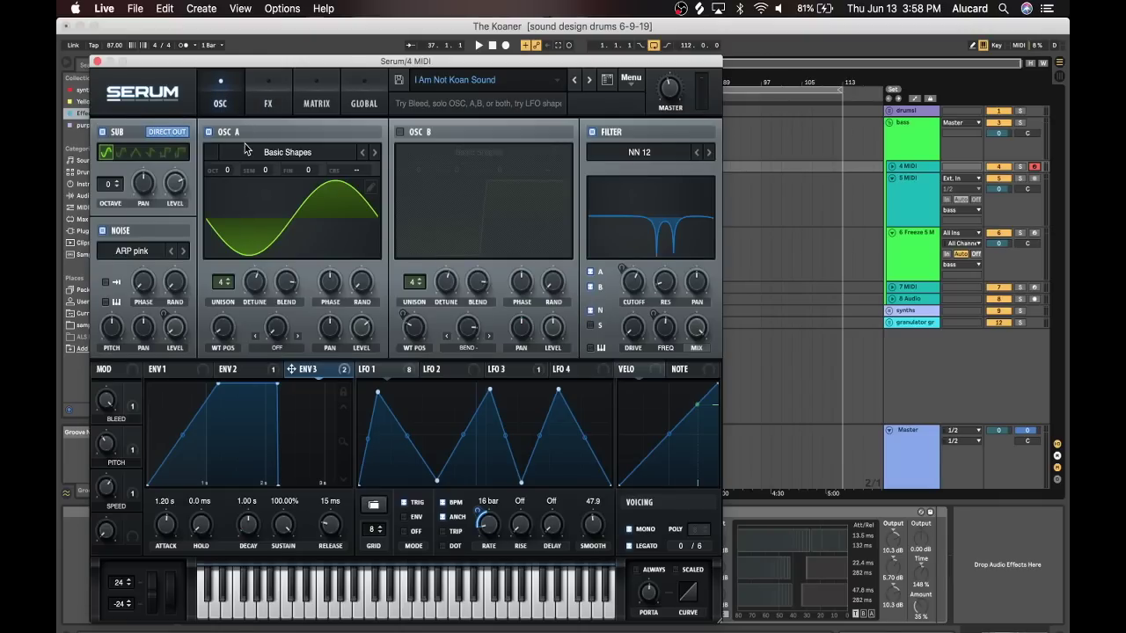
pyautogui.click(210, 133)
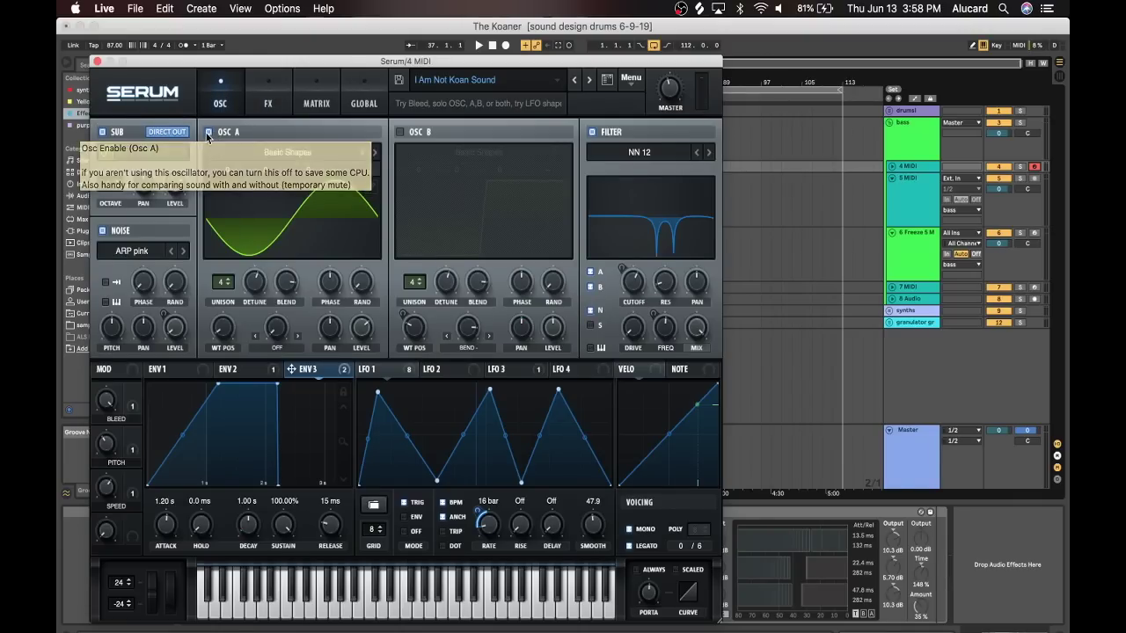
pyautogui.click(400, 132)
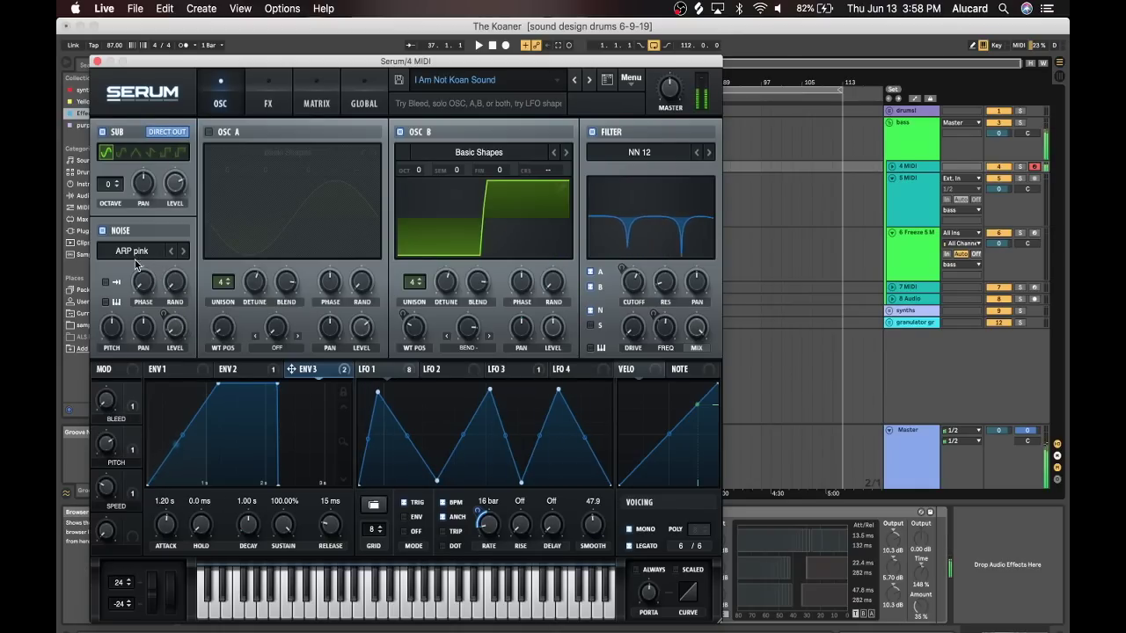
pyautogui.moveTo(178, 324)
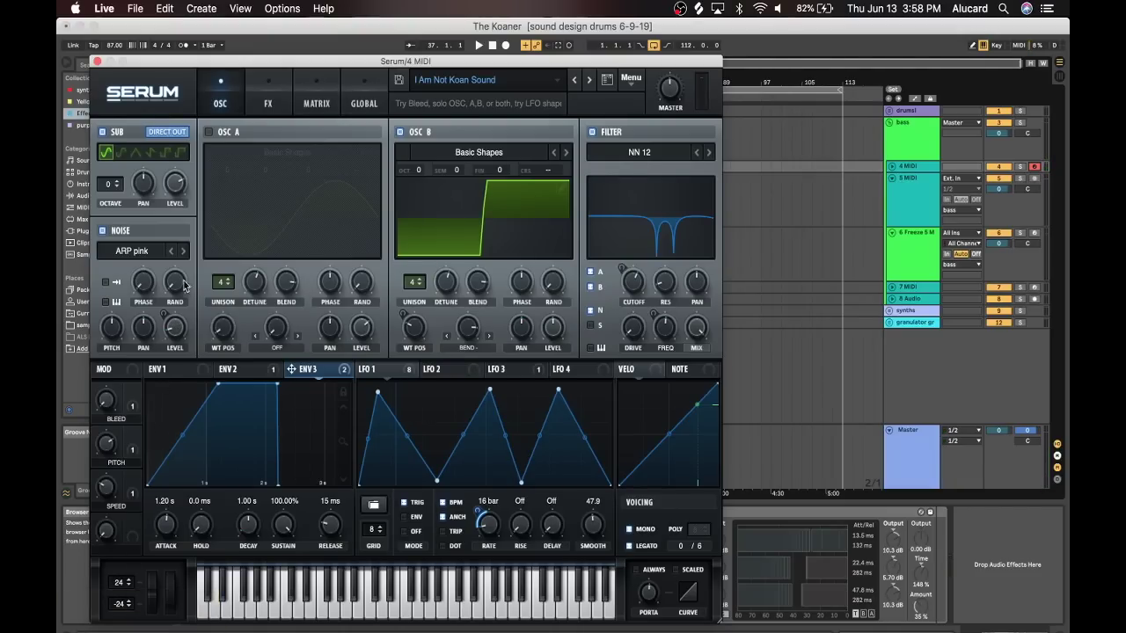
pyautogui.click(400, 133)
pyautogui.click(209, 132)
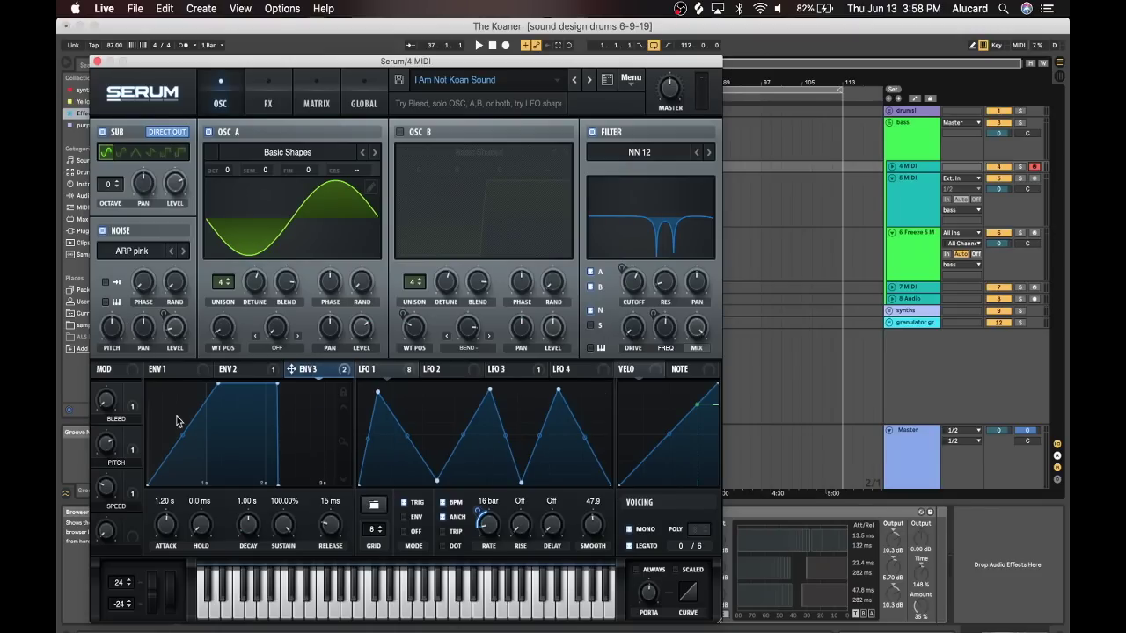
# Close the synth window and enable the Overdrive, Utility and OTT devices on the bass track
pyautogui.click(98, 62)
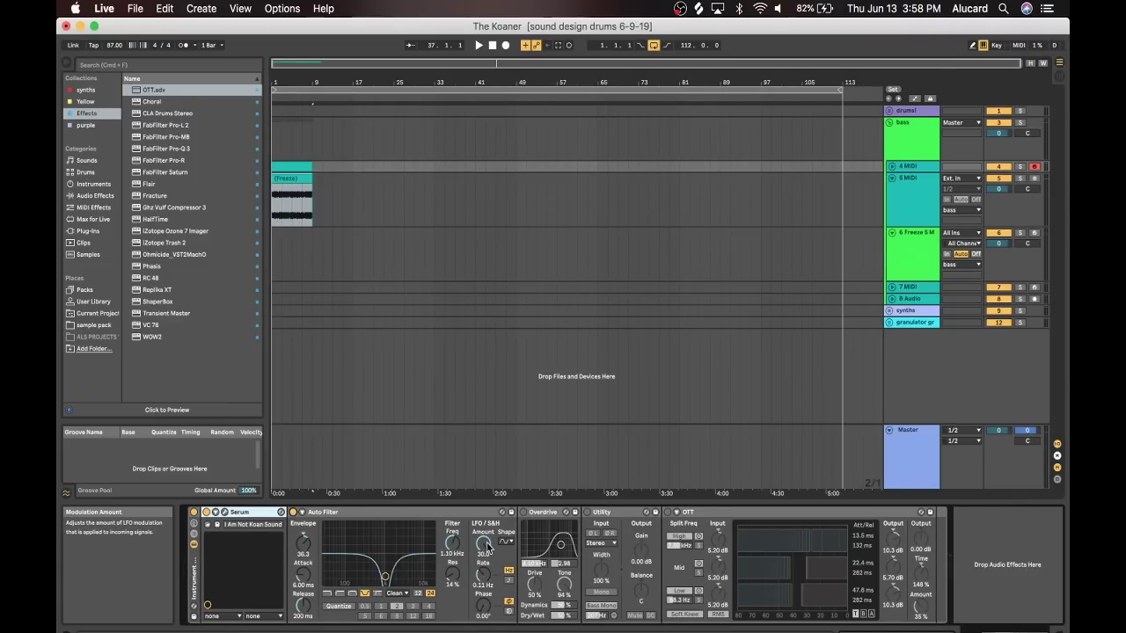
pyautogui.click(521, 513)
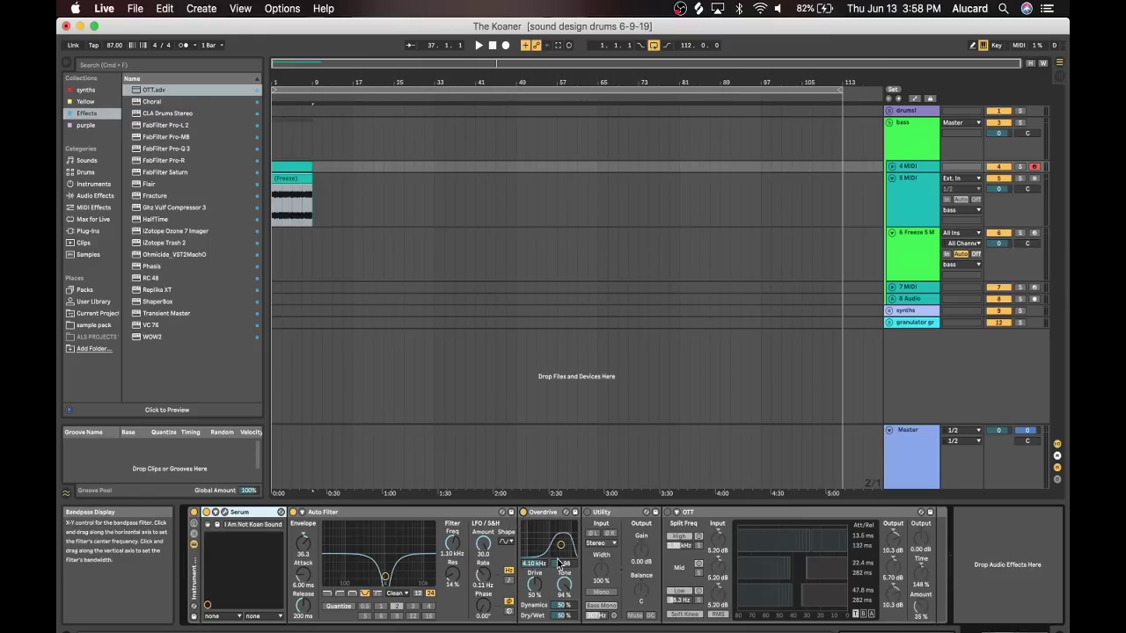
pyautogui.click(587, 512)
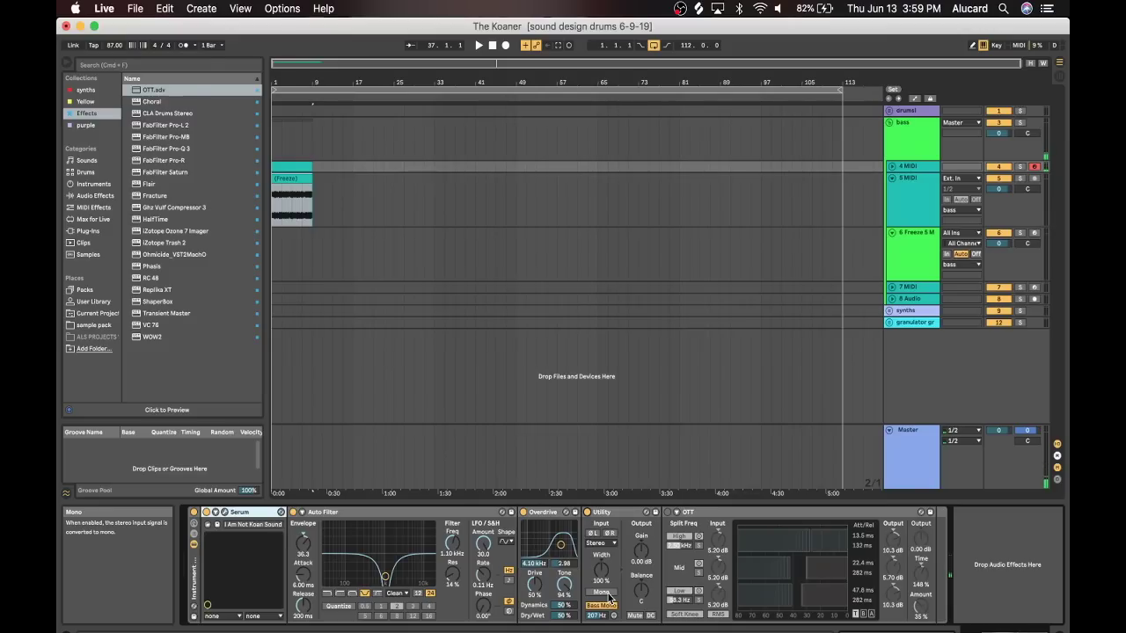
pyautogui.click(668, 512)
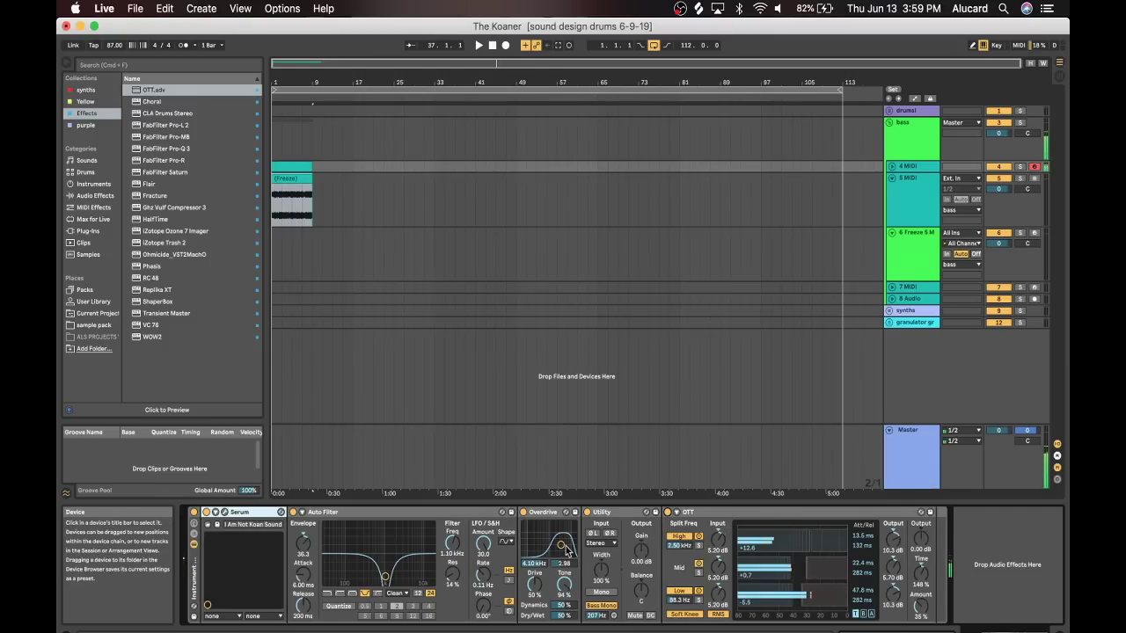
# Reopen the synth, audition the fully processed bass with pitch bends, and close its window
pyautogui.click(225, 513)
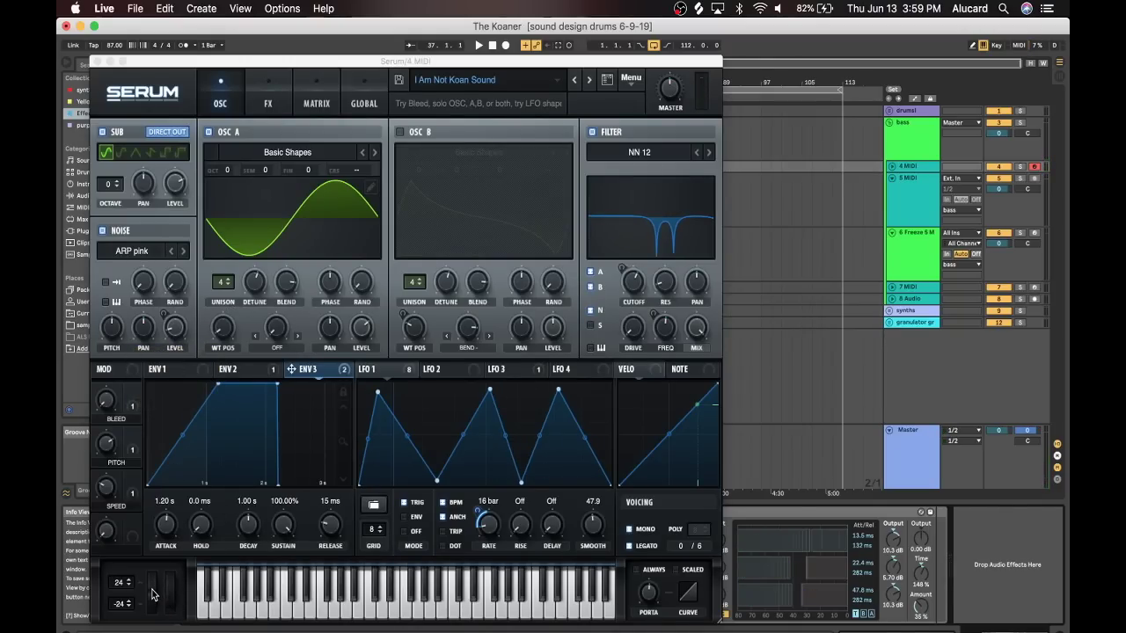
pyautogui.moveTo(153, 590)
pyautogui.mouseDown()
pyautogui.moveTo(143, 532)
pyautogui.moveTo(154, 544)
pyautogui.moveTo(157, 599)
pyautogui.mouseUp()
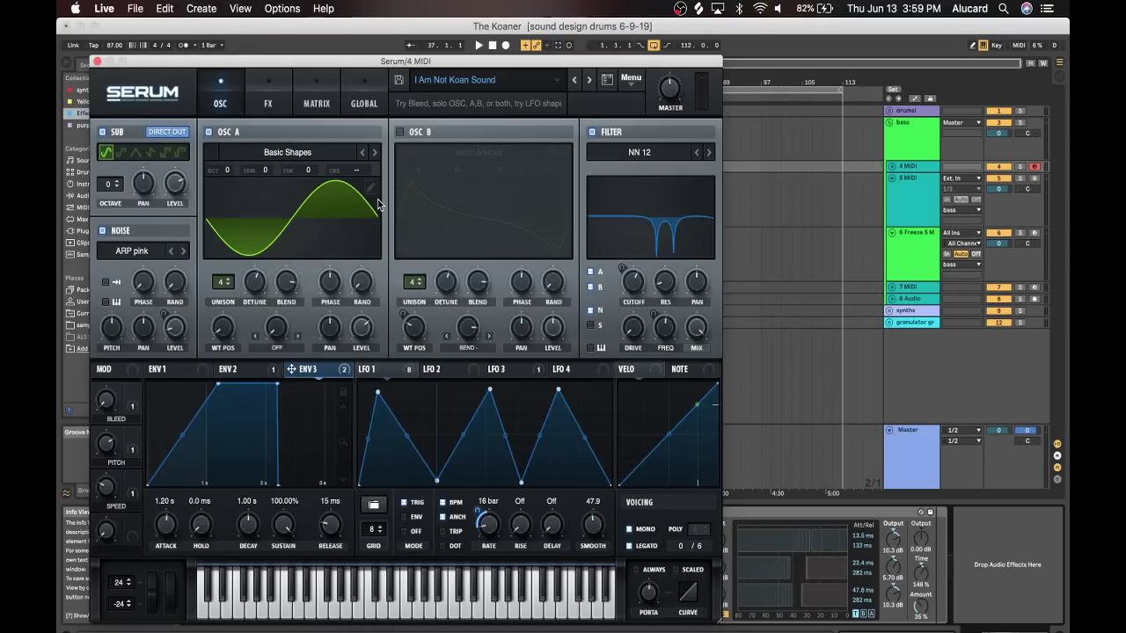
pyautogui.click(96, 61)
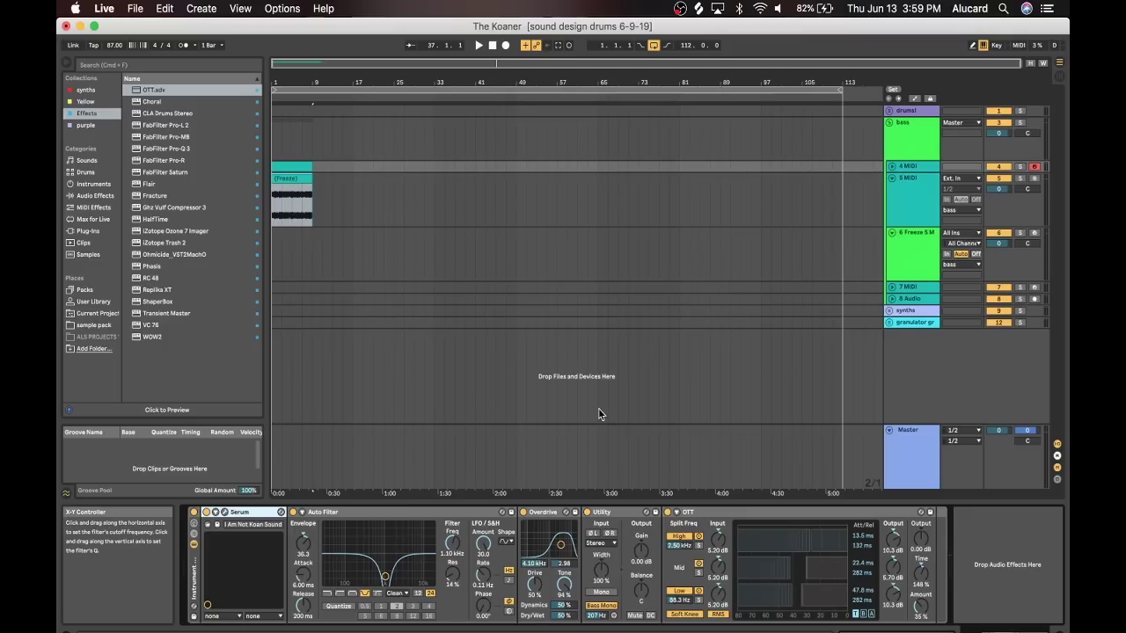
# Arm the resampled Freeze 5 MIDI track and set its Sampler's global transpose to +8 st
pyautogui.click(910, 243)
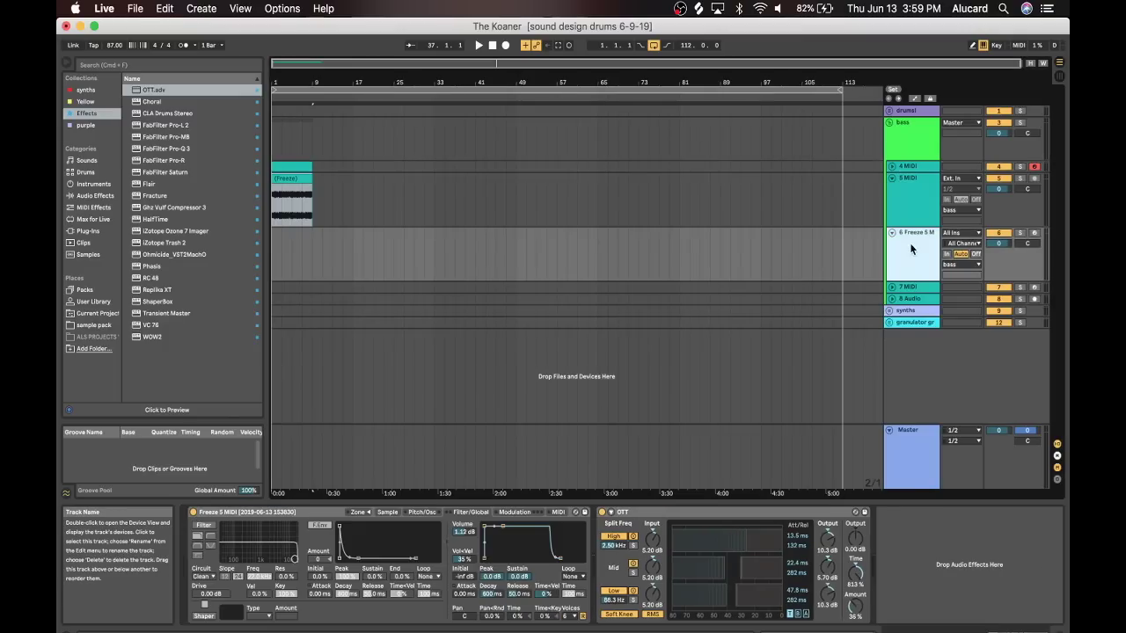
pyautogui.click(1035, 234)
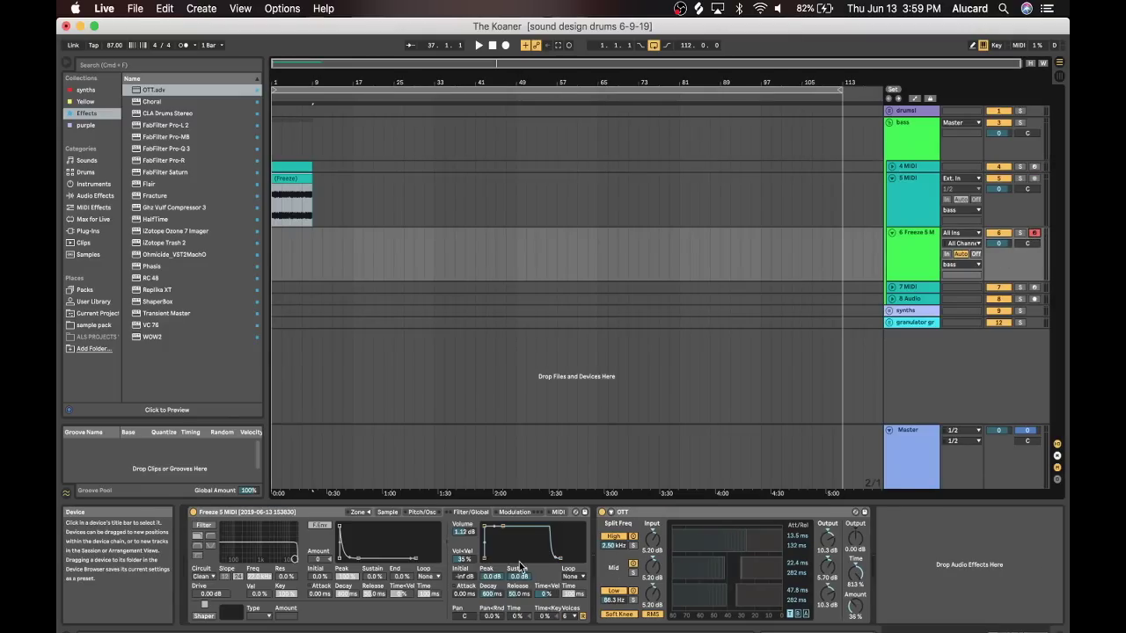
pyautogui.click(424, 513)
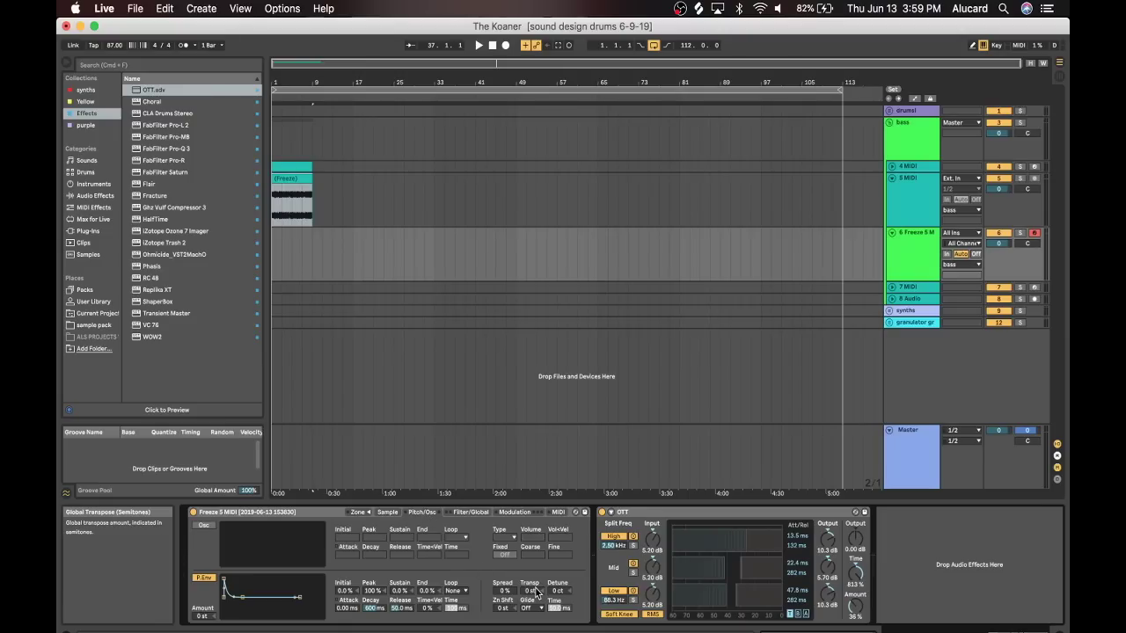
pyautogui.moveTo(536, 594)
pyautogui.mouseDown()
pyautogui.moveTo(536, 563)
pyautogui.moveTo(537, 584)
pyautogui.mouseUp()
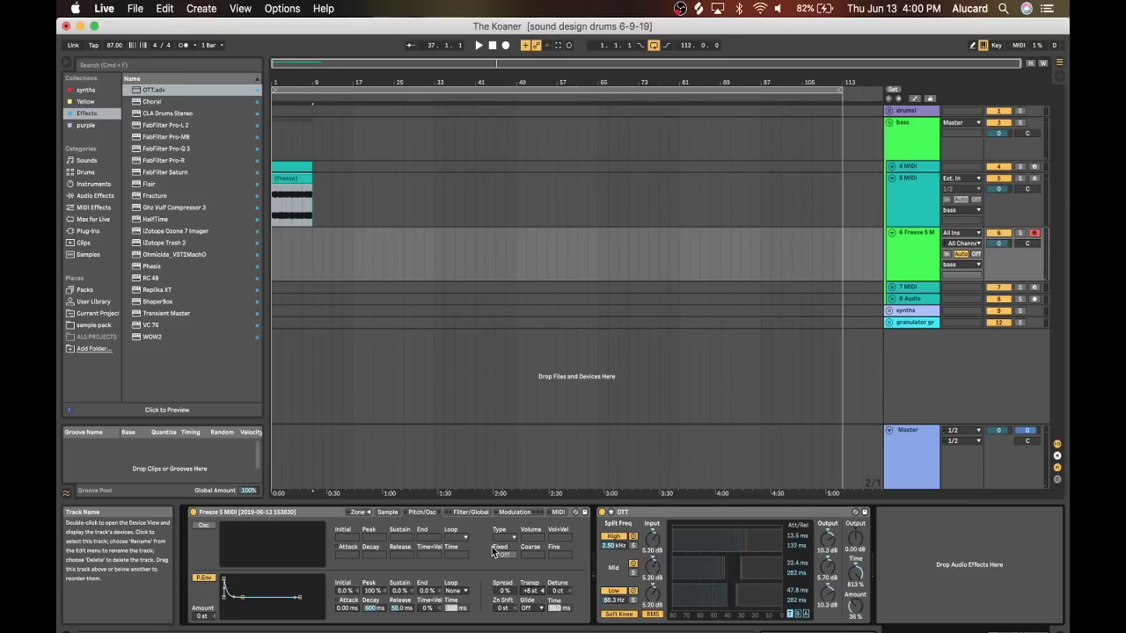
# Examine the Sampler's filter, pitch and sample settings on the resampled bass track
pyautogui.click(469, 512)
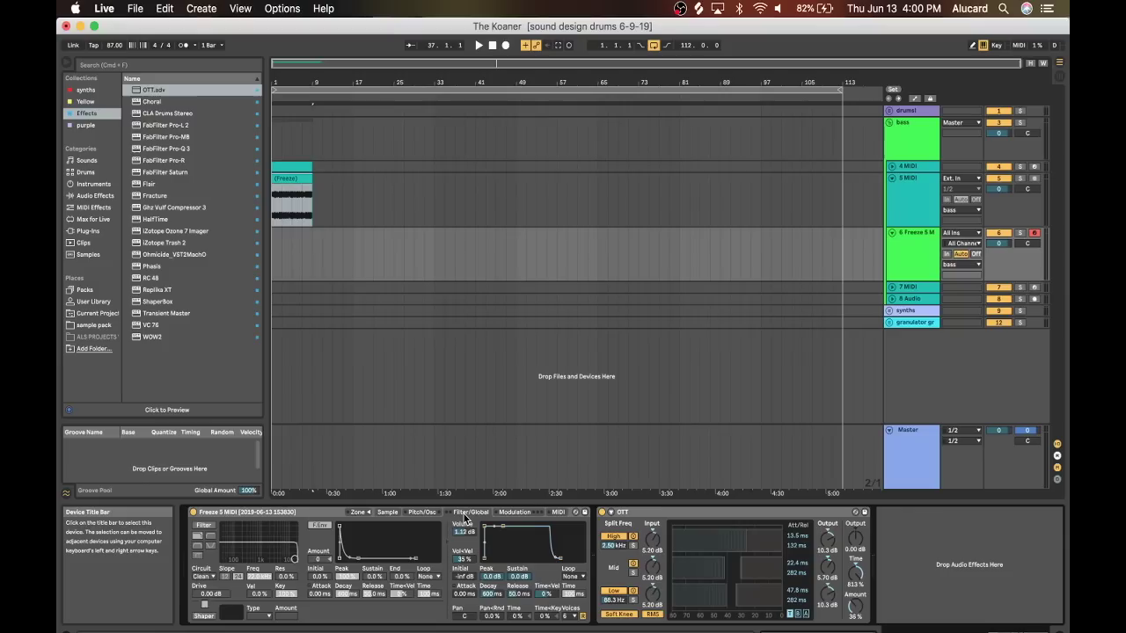
pyautogui.click(419, 513)
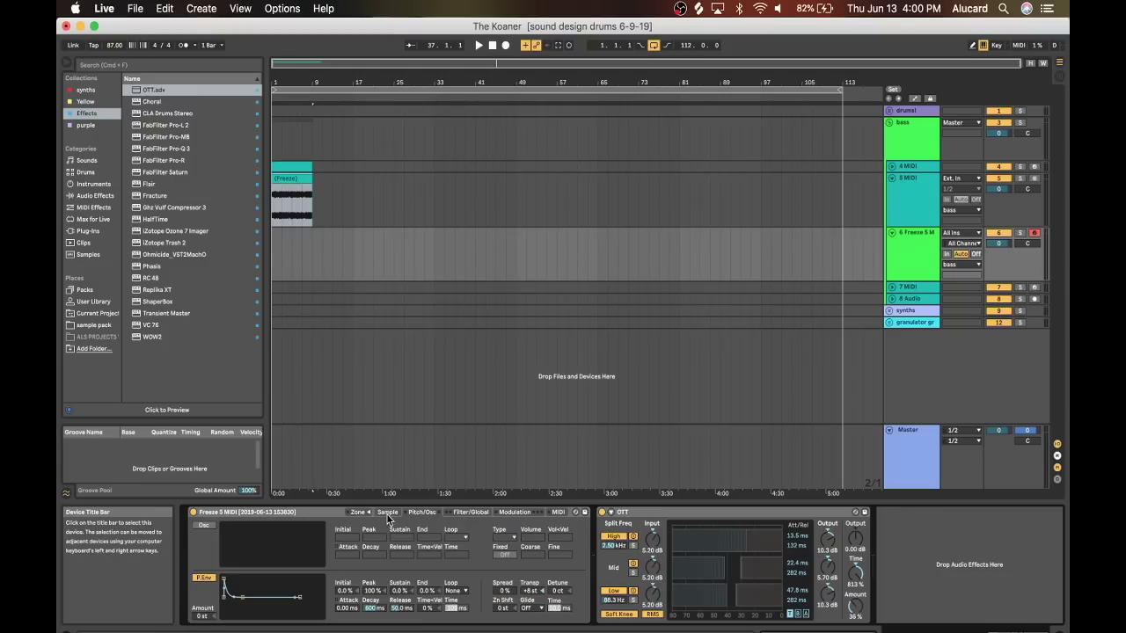
pyautogui.click(389, 512)
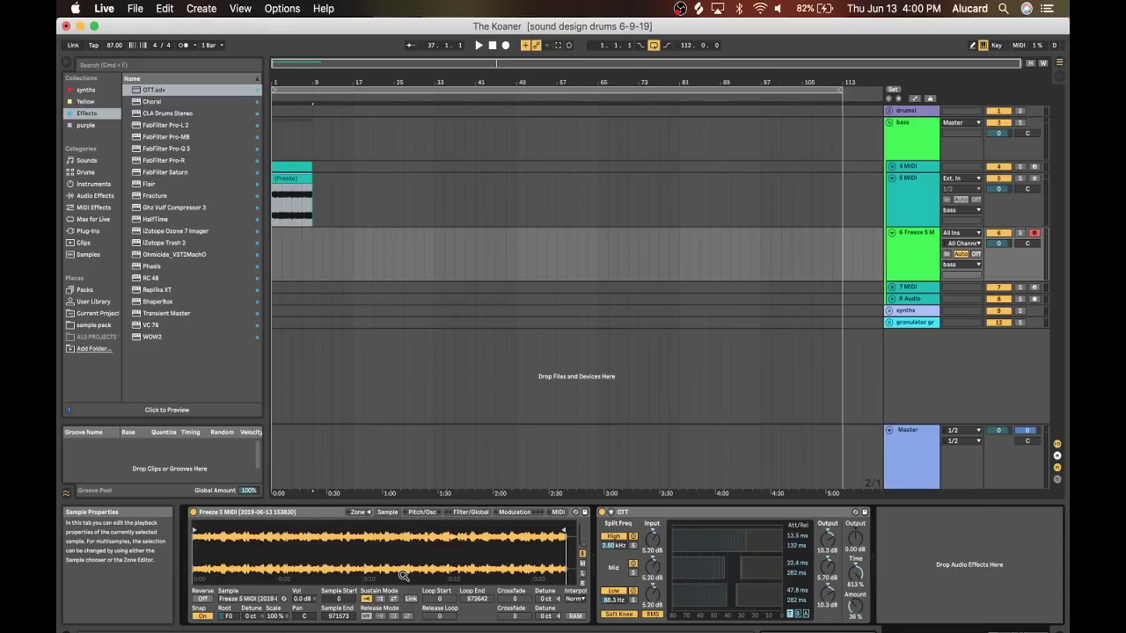
pyautogui.click(901, 264)
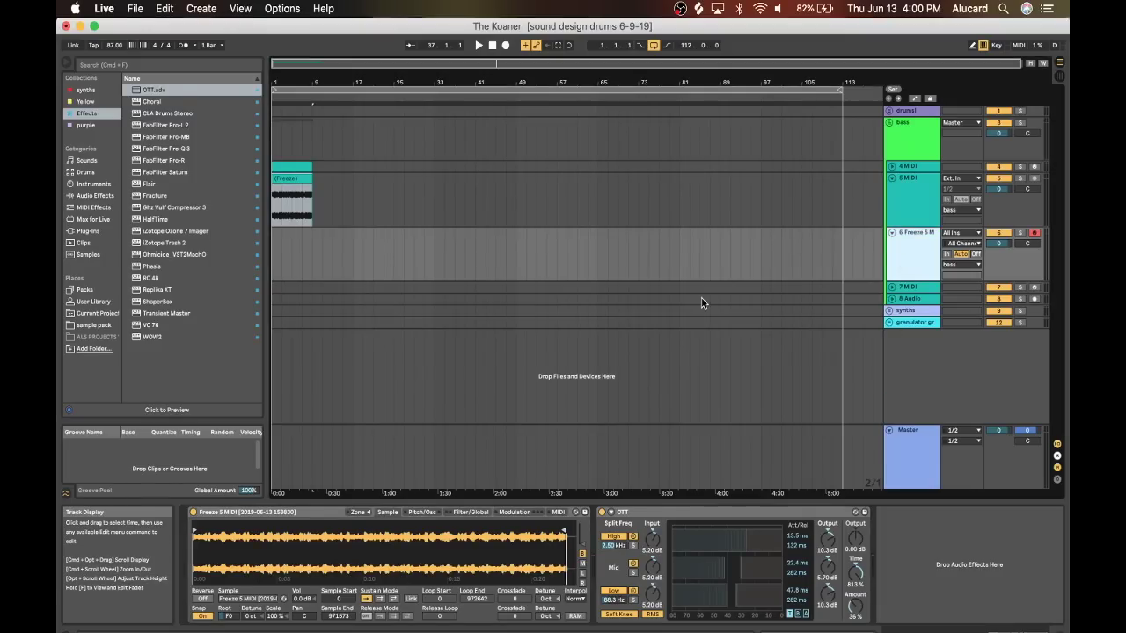
# Open the Serum patch on the 4 MIDI track, review its effects chain from distortion through compressor, and close the synth window
pyautogui.click(774, 165)
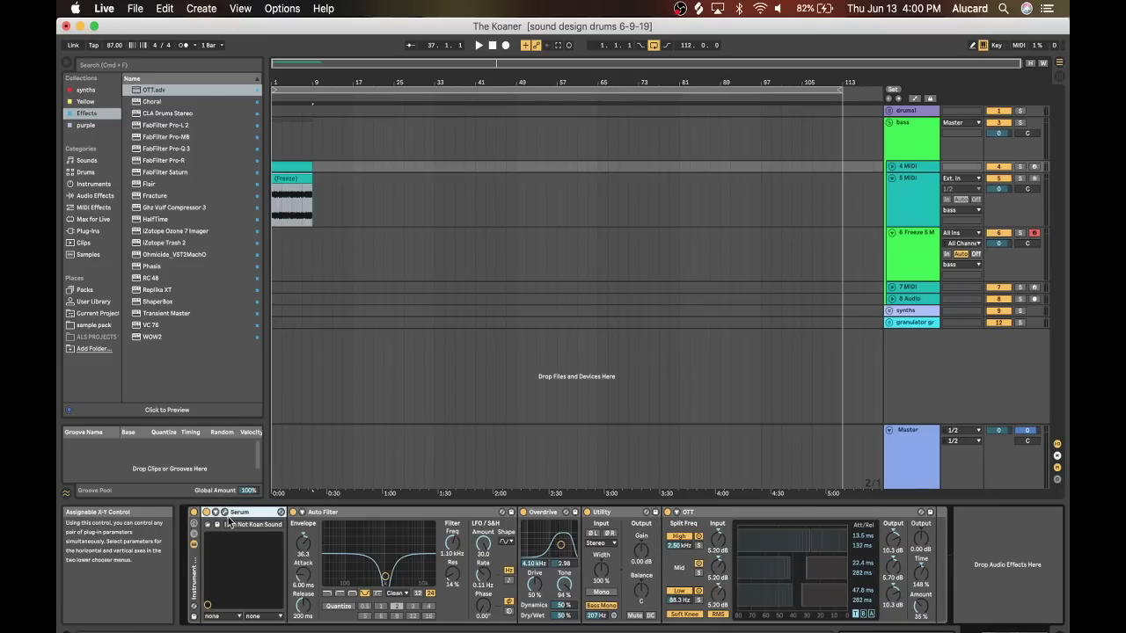
pyautogui.click(225, 513)
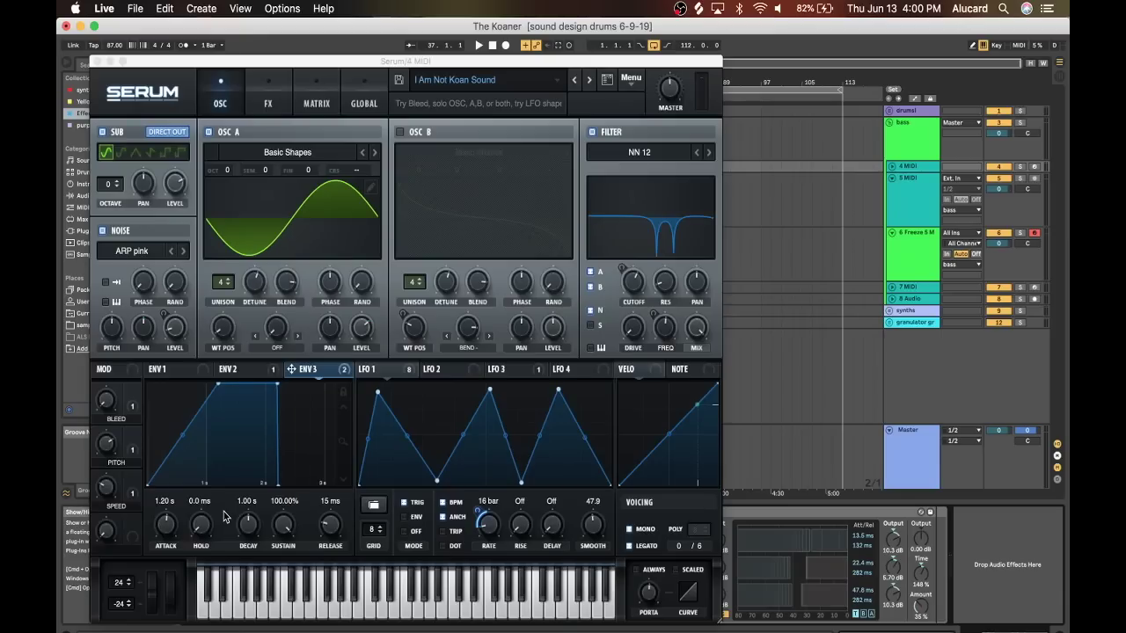
pyautogui.click(266, 103)
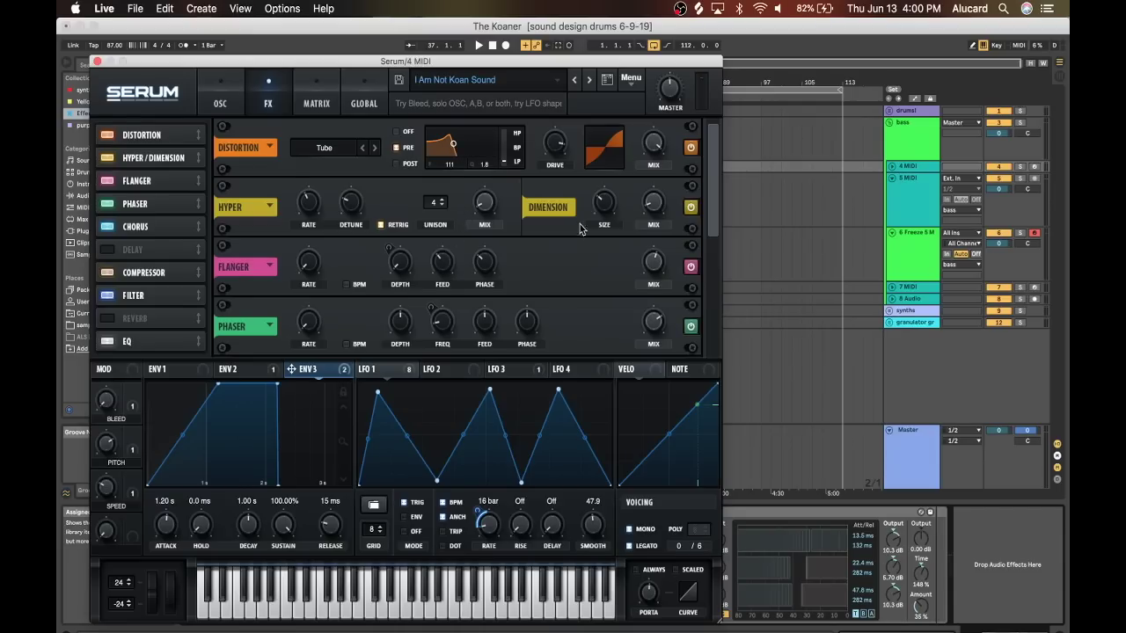
pyautogui.moveTo(713, 179); pyautogui.dragTo(710, 247)
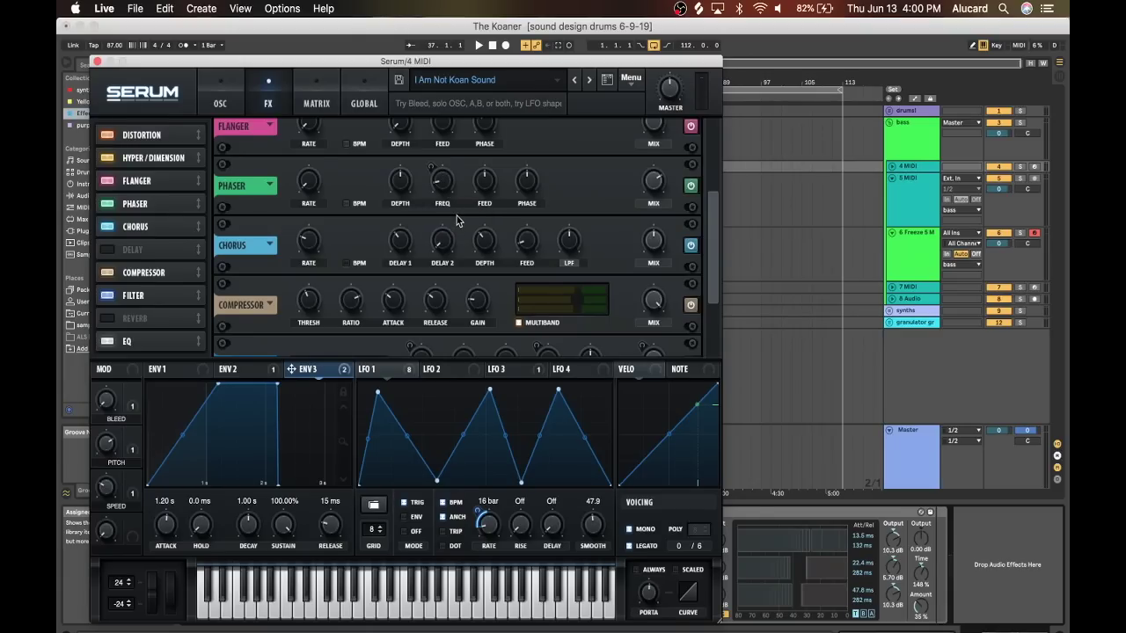
pyautogui.moveTo(570, 242); pyautogui.dragTo(569, 242)
pyautogui.scroll(5, 713, 264)
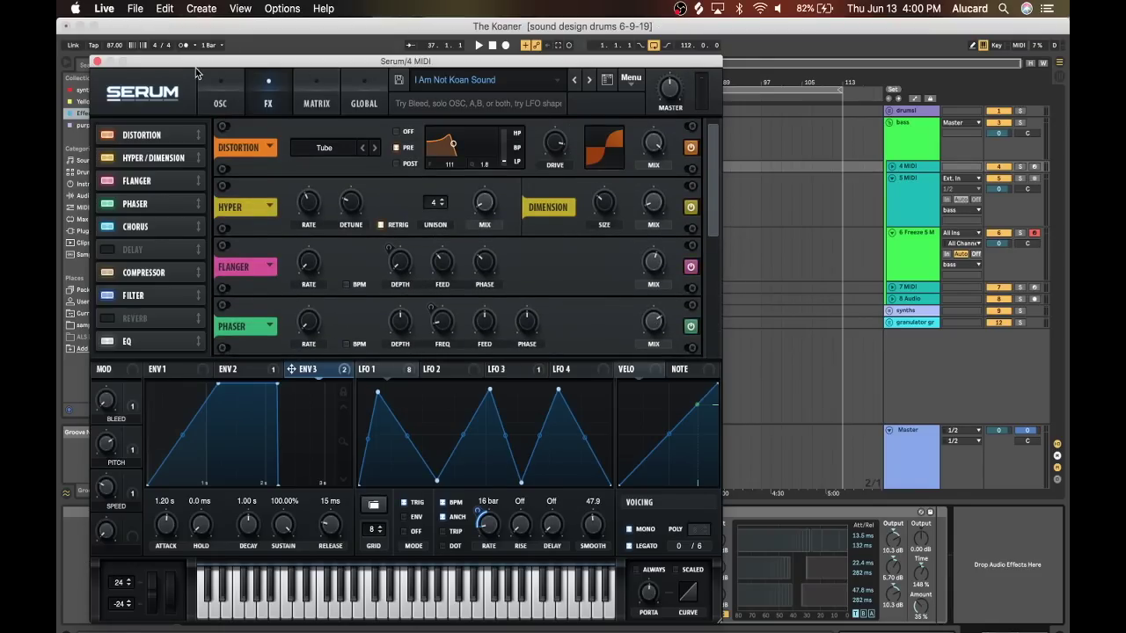
pyautogui.click(96, 63)
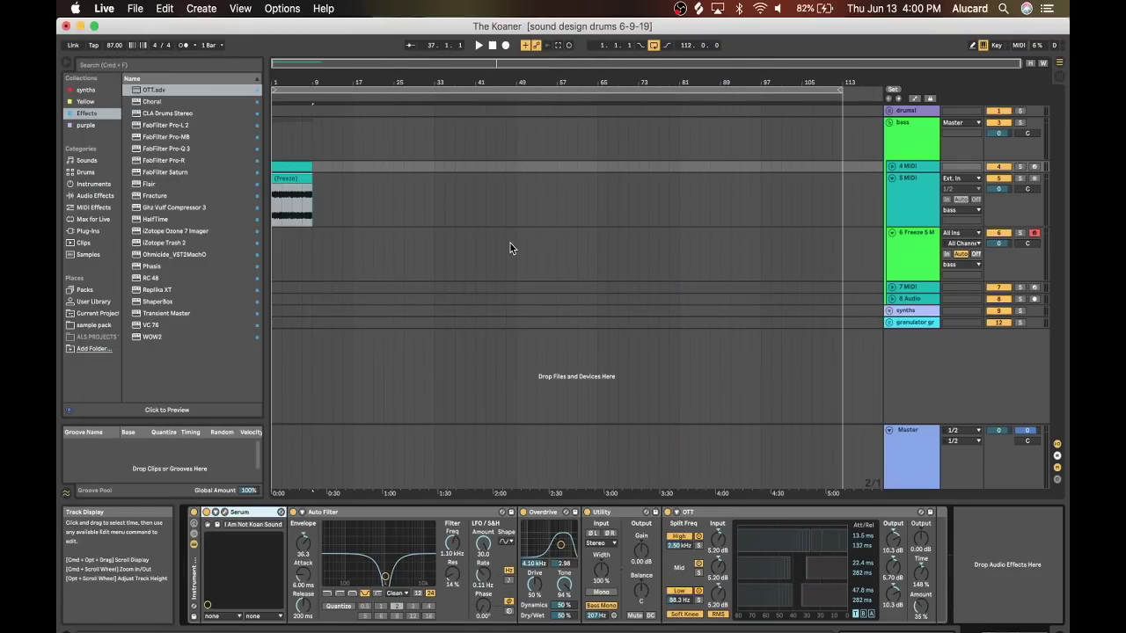